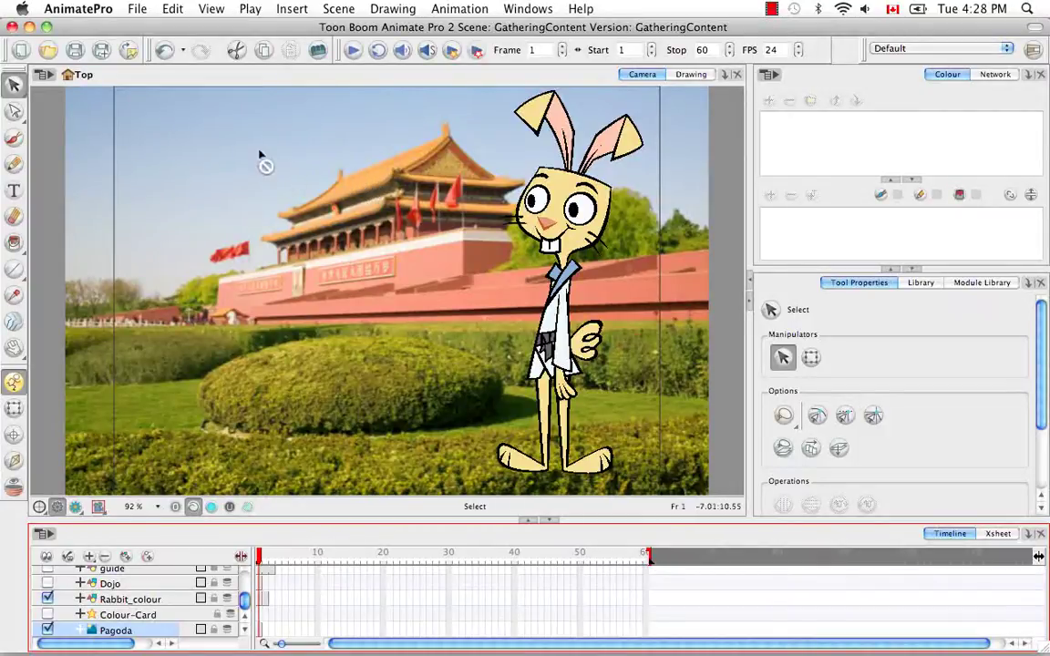
# Load Puppy Model Sheet.png into Import Images, set to create a new single layer
pyautogui.click(136, 8)
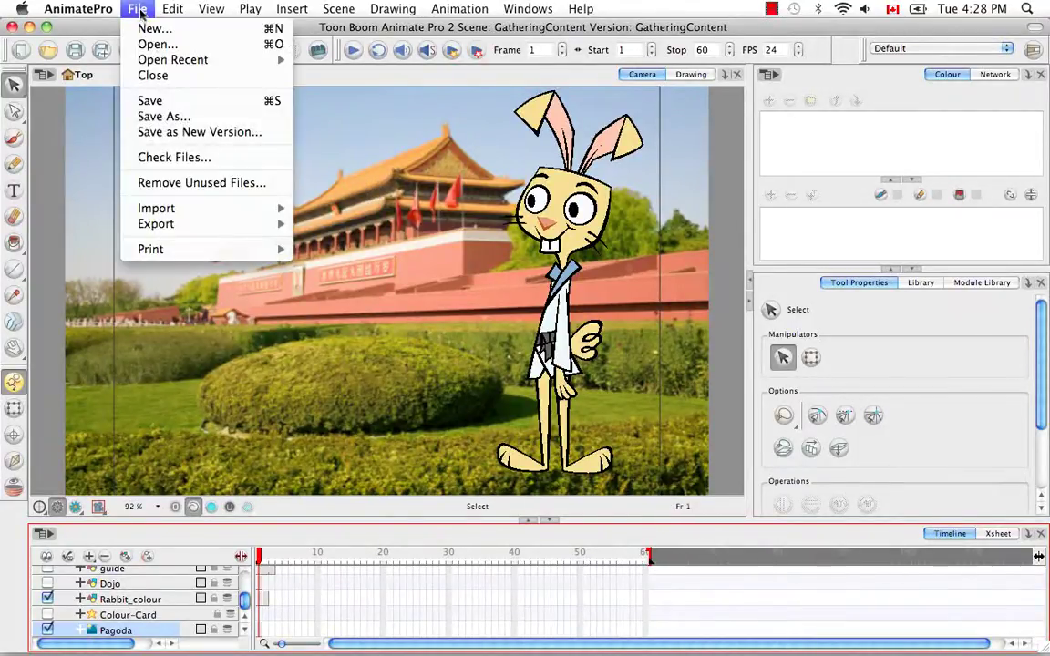
pyautogui.moveTo(221, 213)
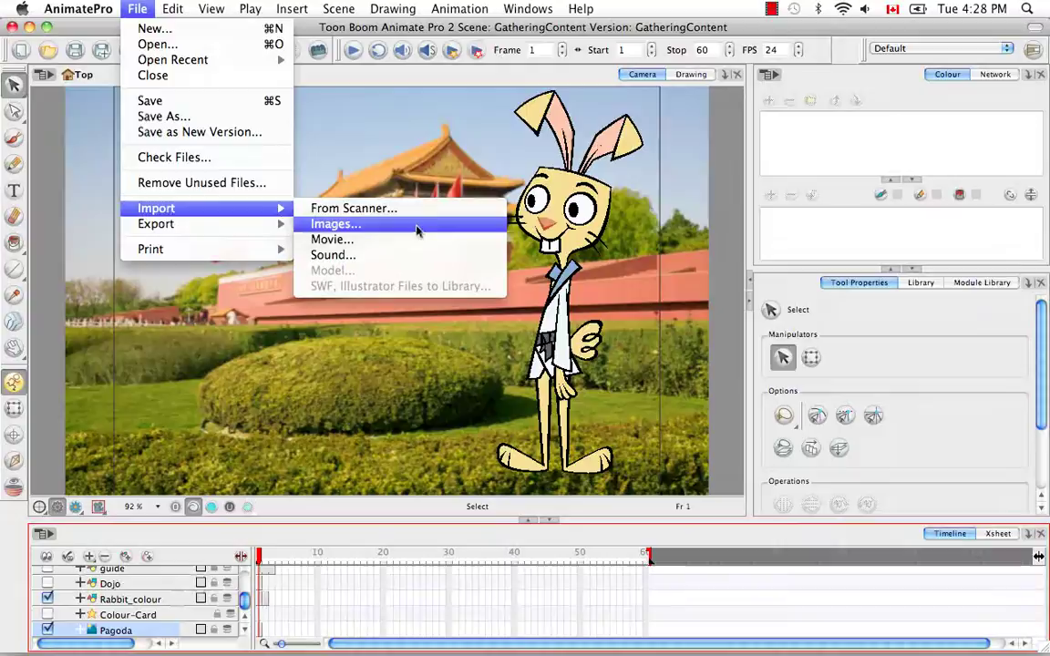
pyautogui.click(405, 364)
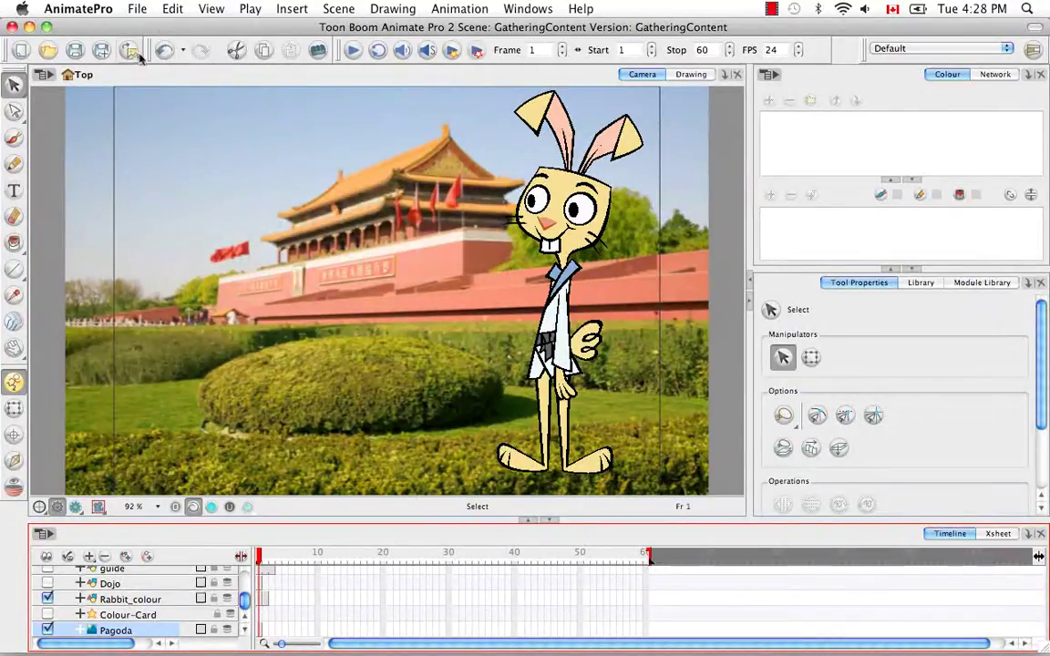
pyautogui.click(130, 51)
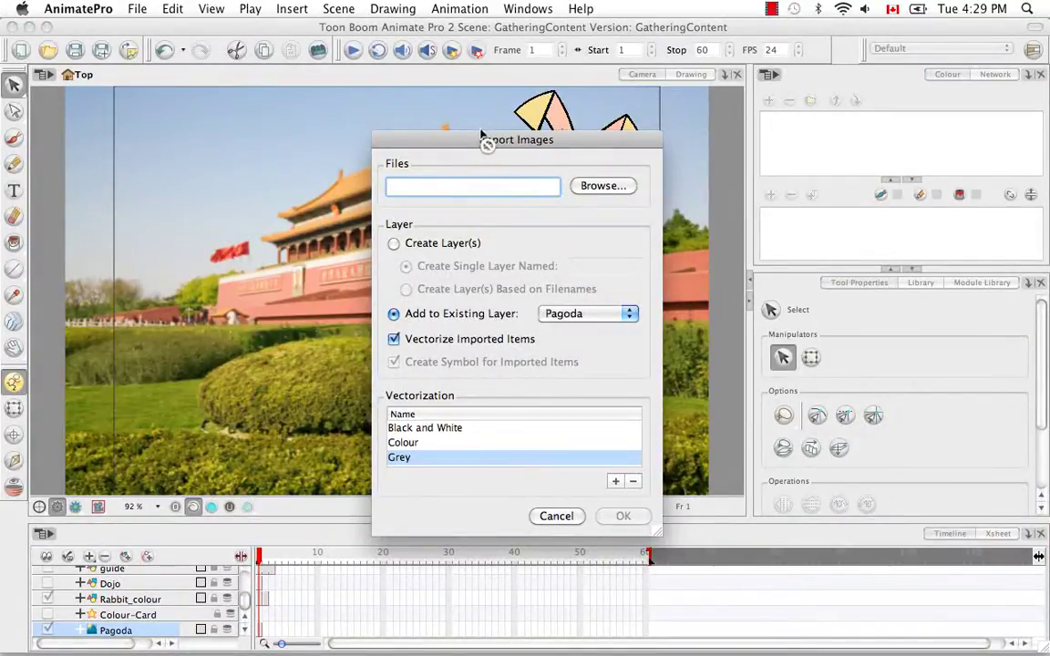
pyautogui.click(605, 186)
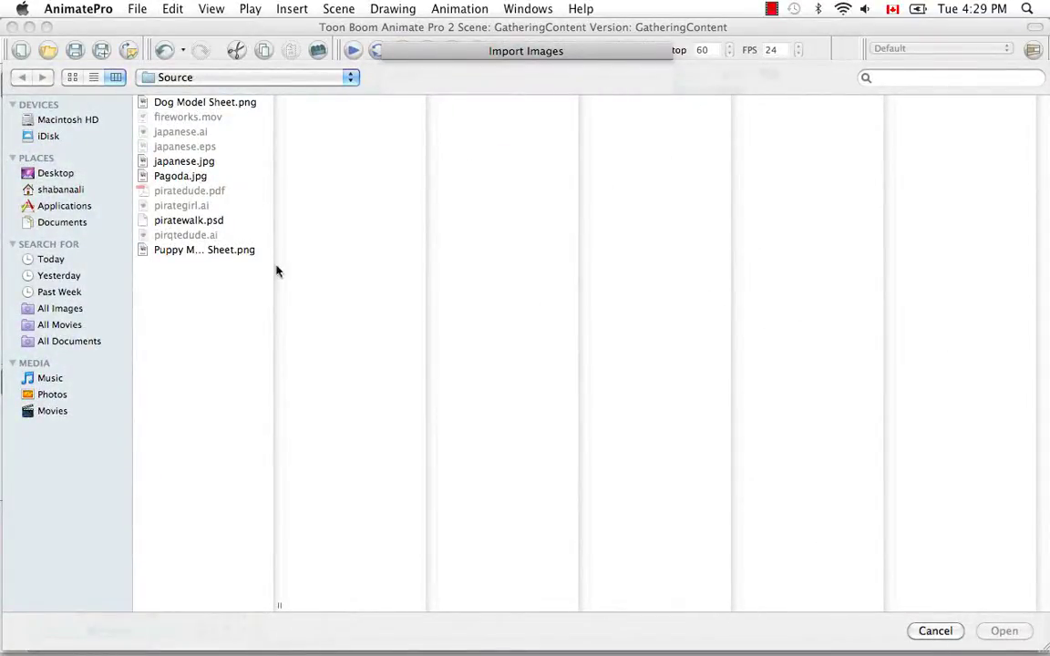
pyautogui.click(237, 251)
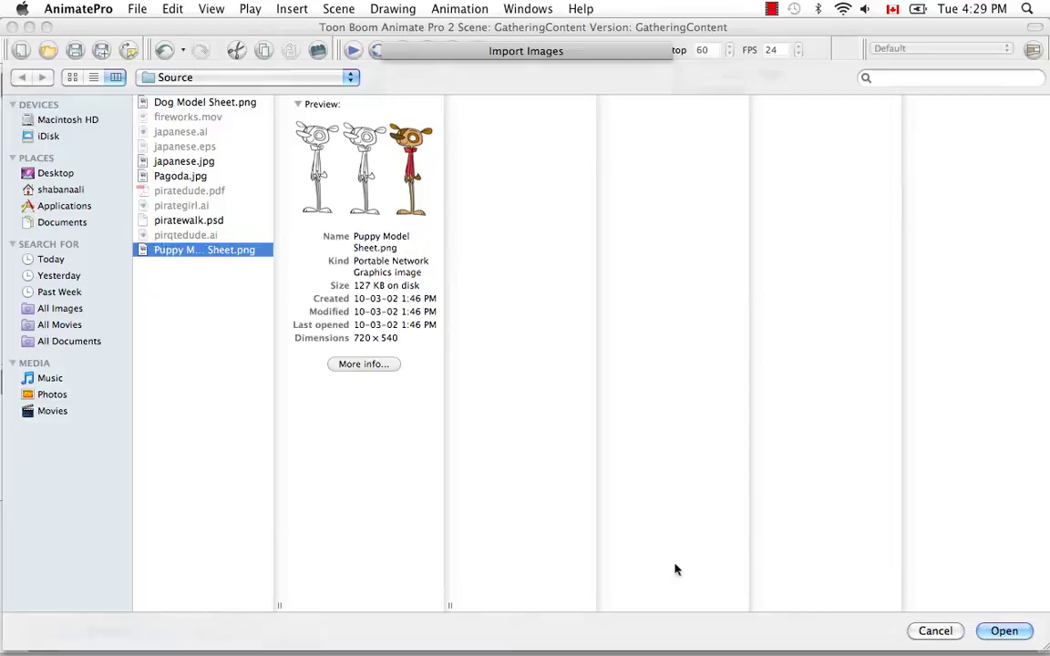
pyautogui.click(1005, 631)
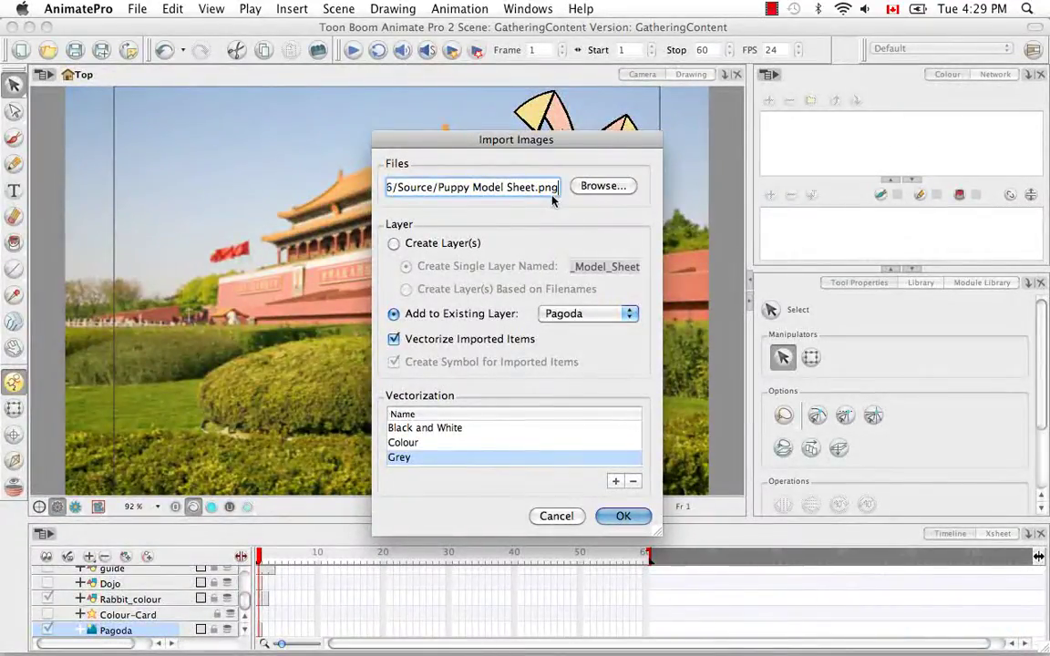
pyautogui.click(394, 244)
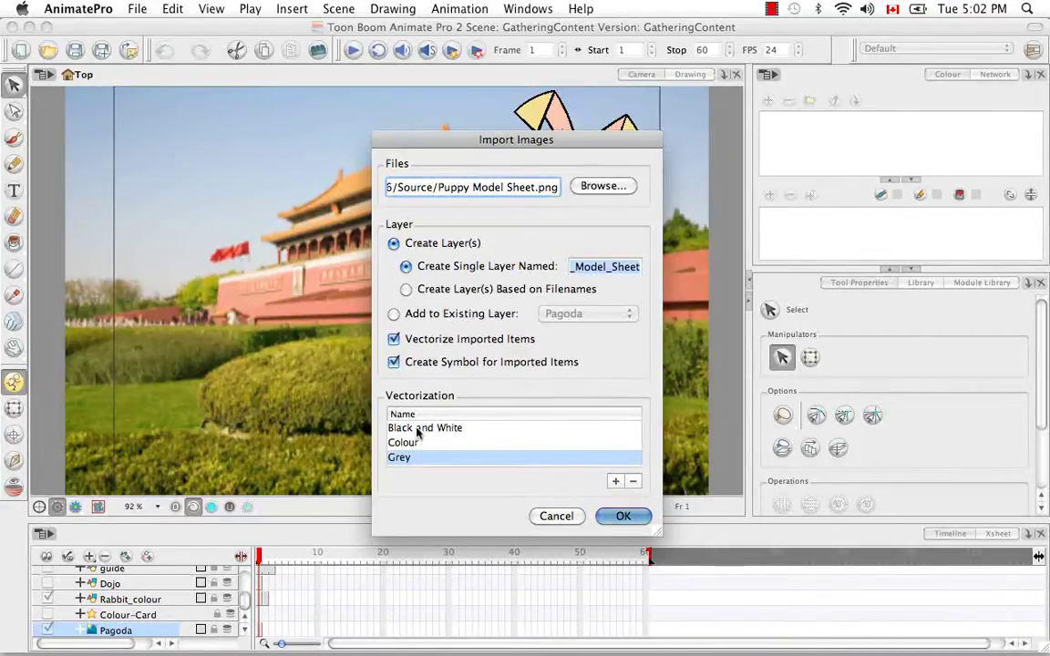
# Pick the Black and White vectorization preset, preview it, and enable automatic re-vectorizing
pyautogui.click(418, 431)
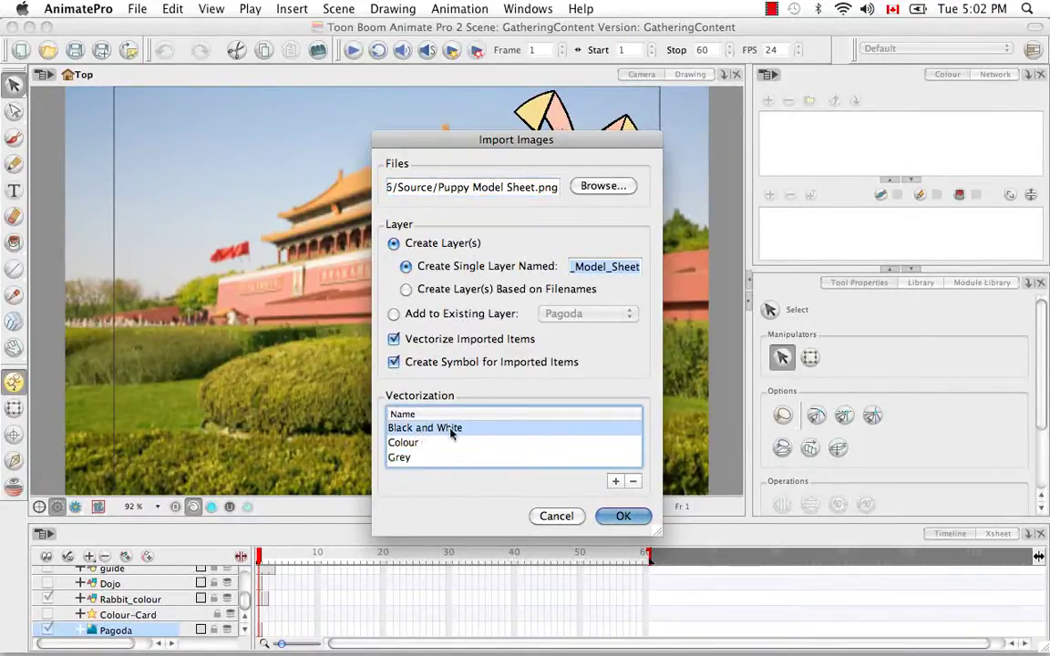
pyautogui.doubleClick(450, 434)
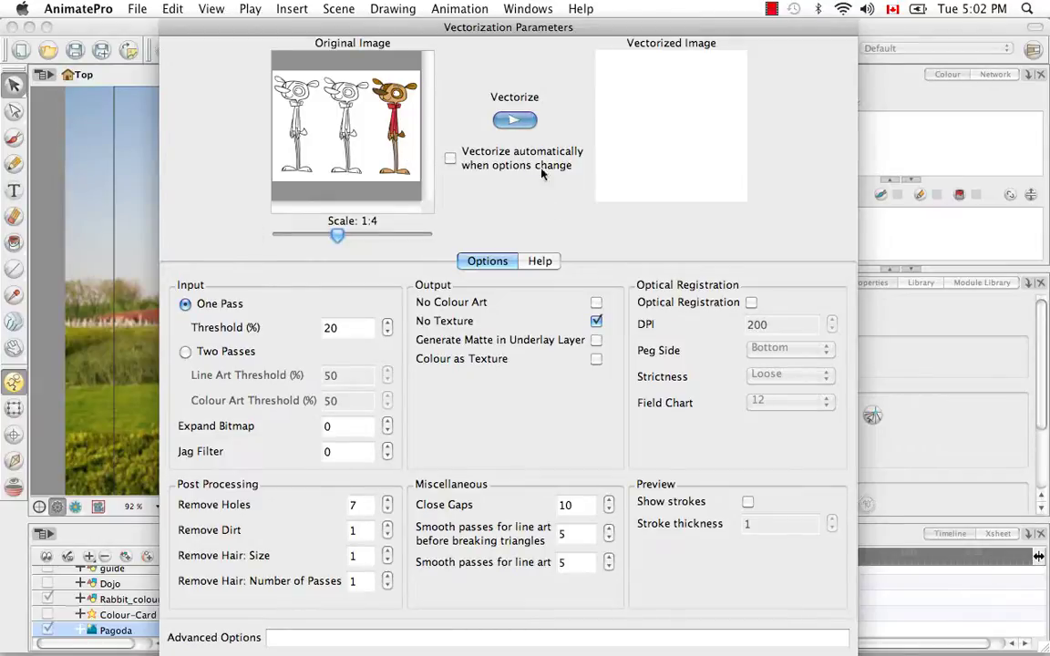
pyautogui.click(522, 122)
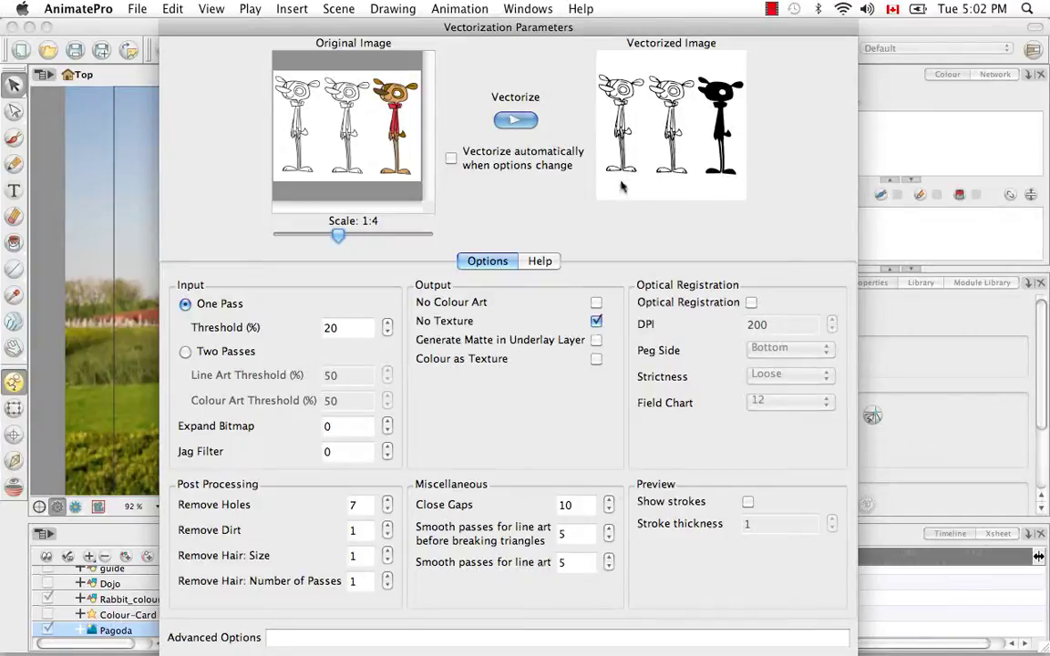
pyautogui.click(451, 159)
# Import the vectorized sheet as a new layer and hide the Pagoda and Rabbit_colour layers
pyautogui.press('Return')
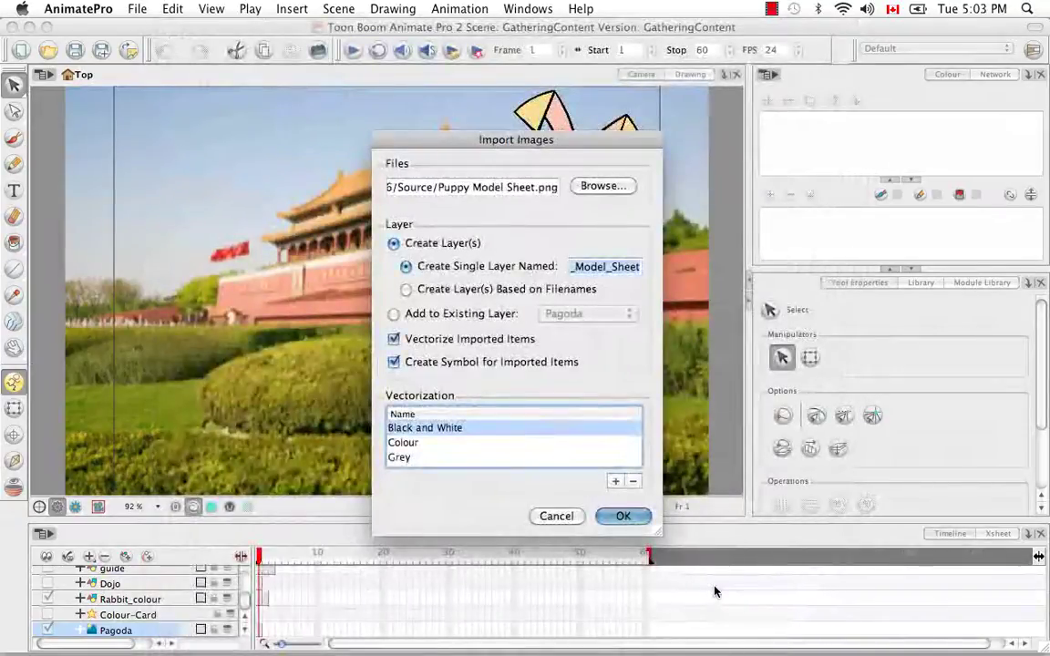
pyautogui.click(627, 517)
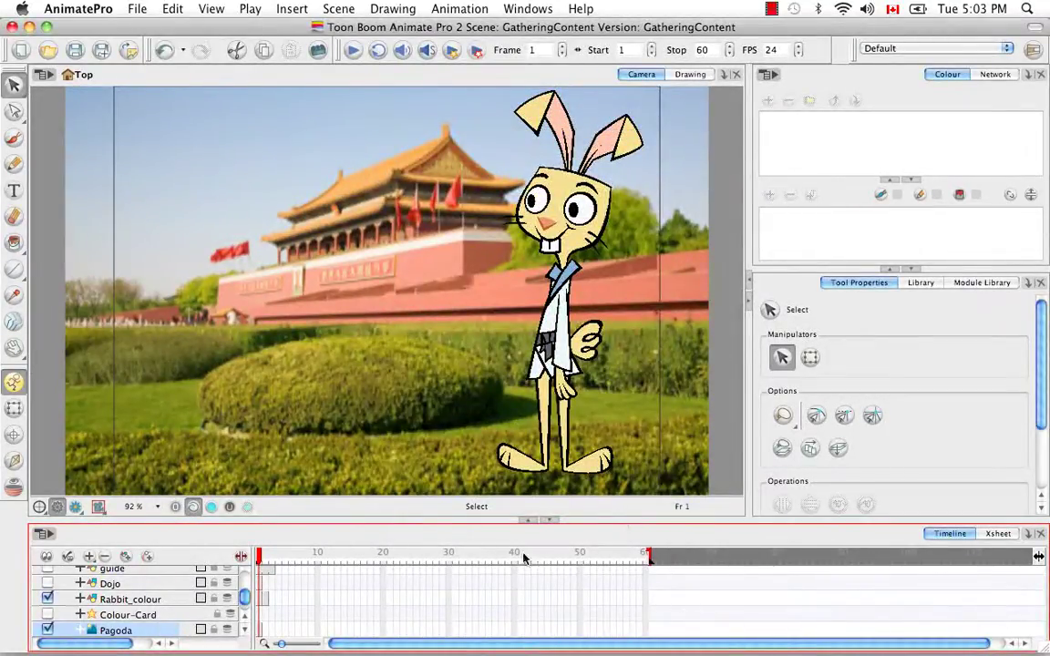
pyautogui.moveTo(245, 599); pyautogui.dragTo(249, 608)
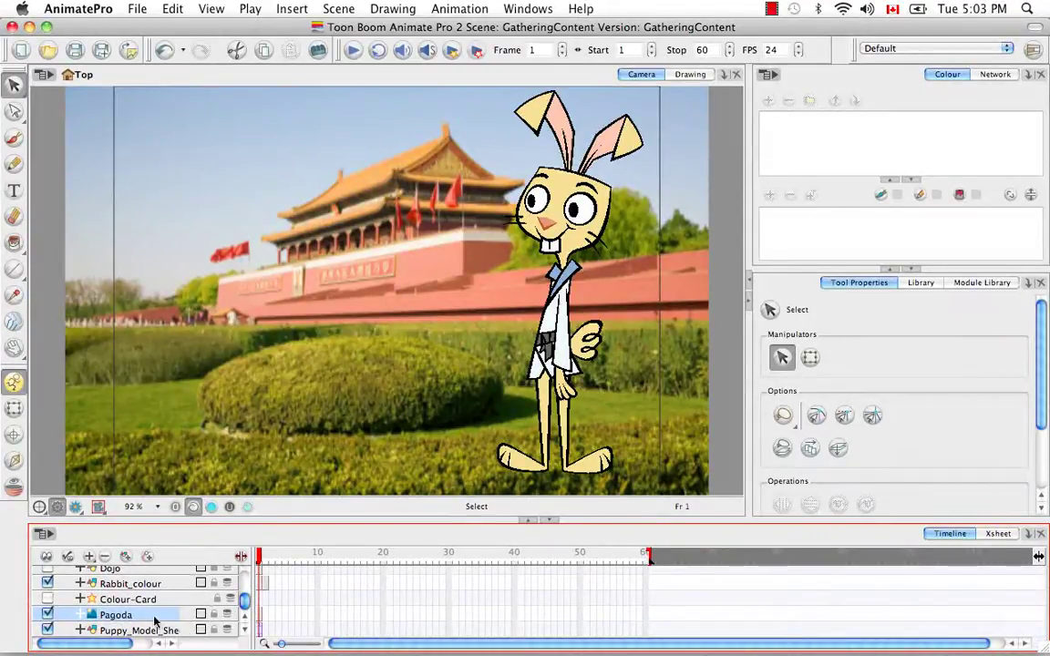
pyautogui.click(47, 614)
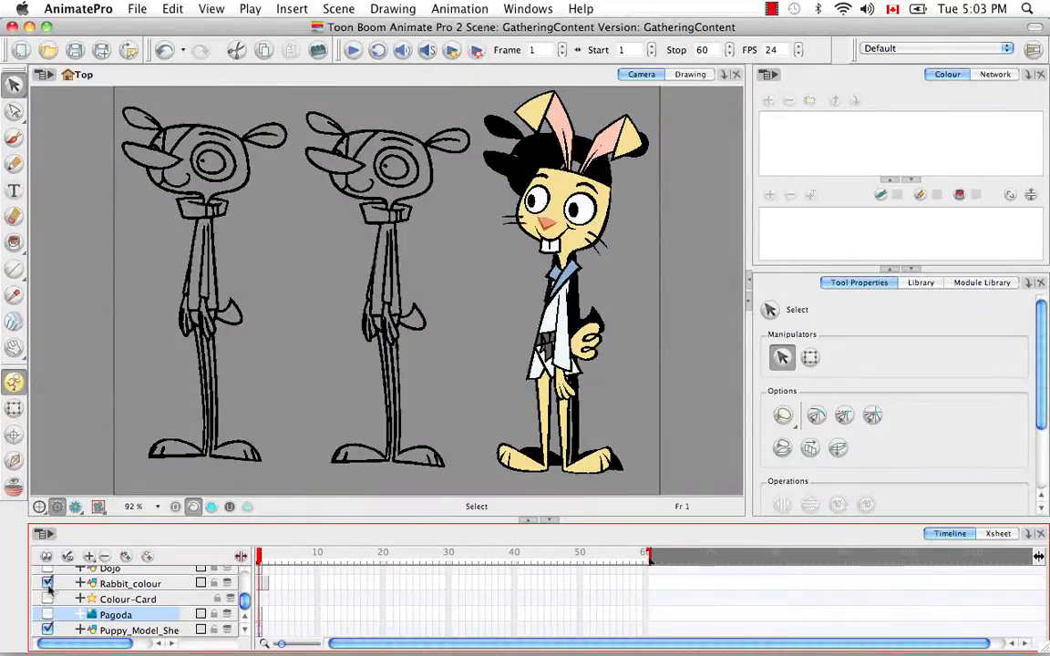
pyautogui.click(47, 583)
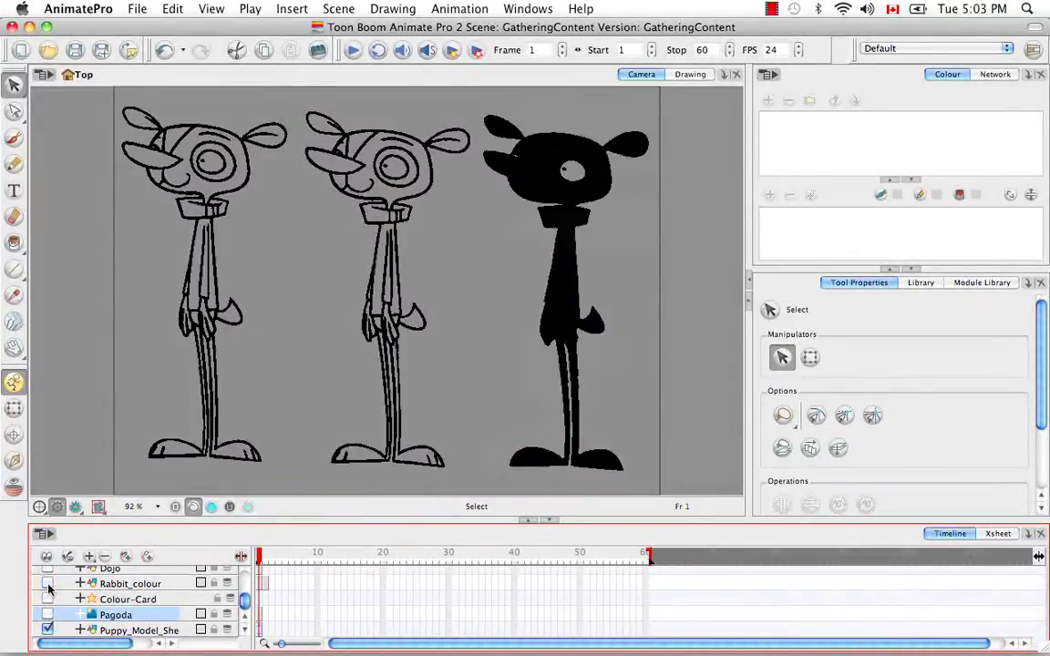
# Open the puppy model sheet symbol and try selecting strokes on the left and middle puppies
pyautogui.doubleClick(261, 630)
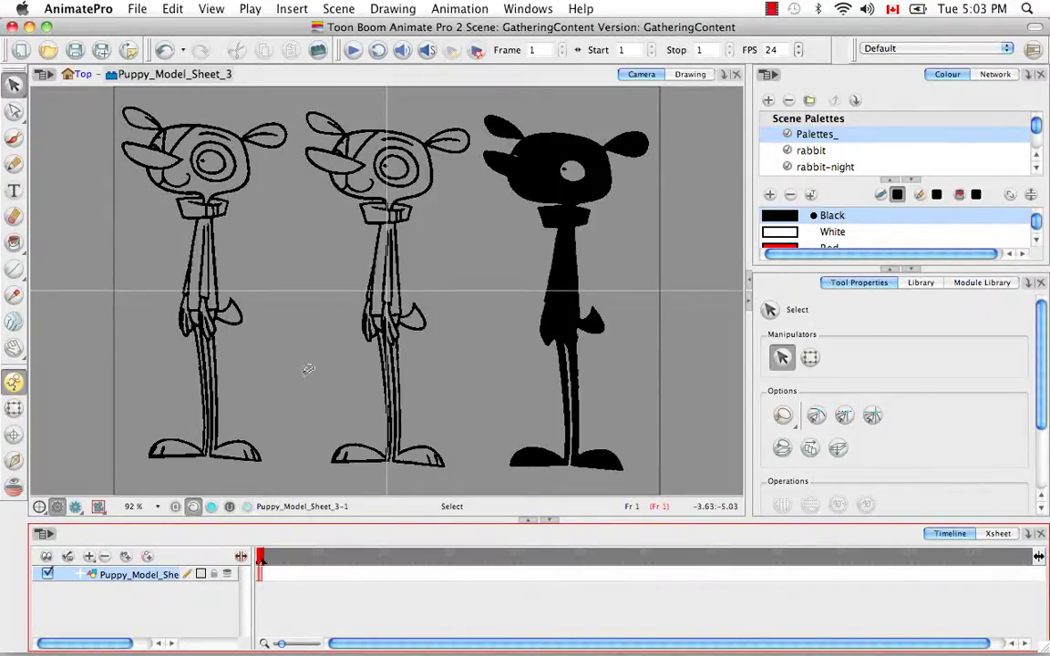
pyautogui.click(392, 382)
pyautogui.click(383, 264)
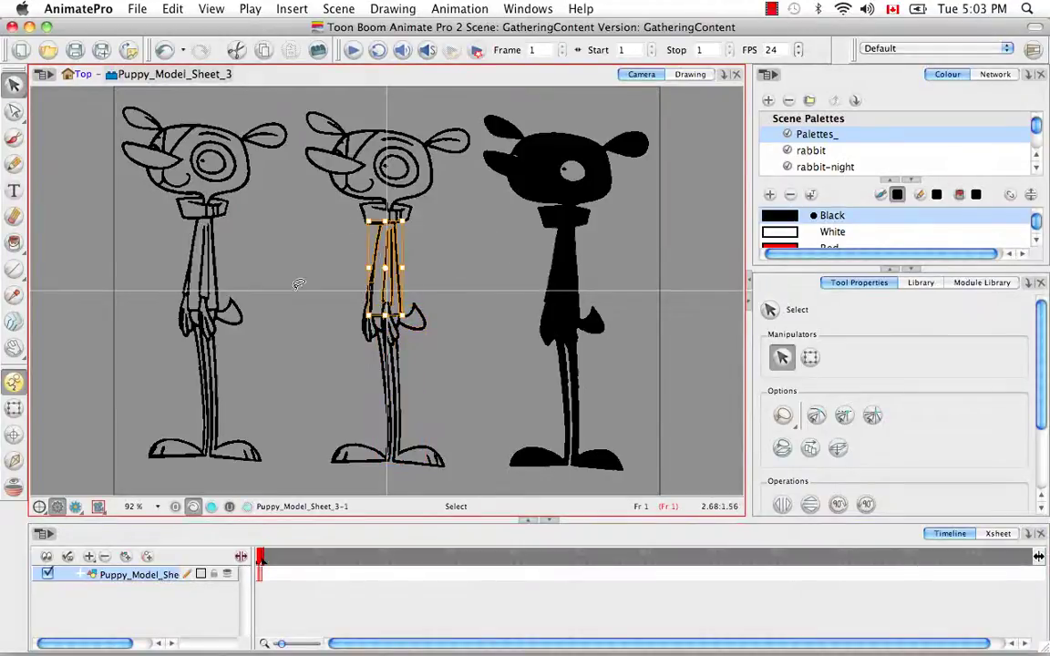
pyautogui.keyDown('shift'); pyautogui.click(199, 256); pyautogui.keyUp('shift')
pyautogui.click(278, 257)
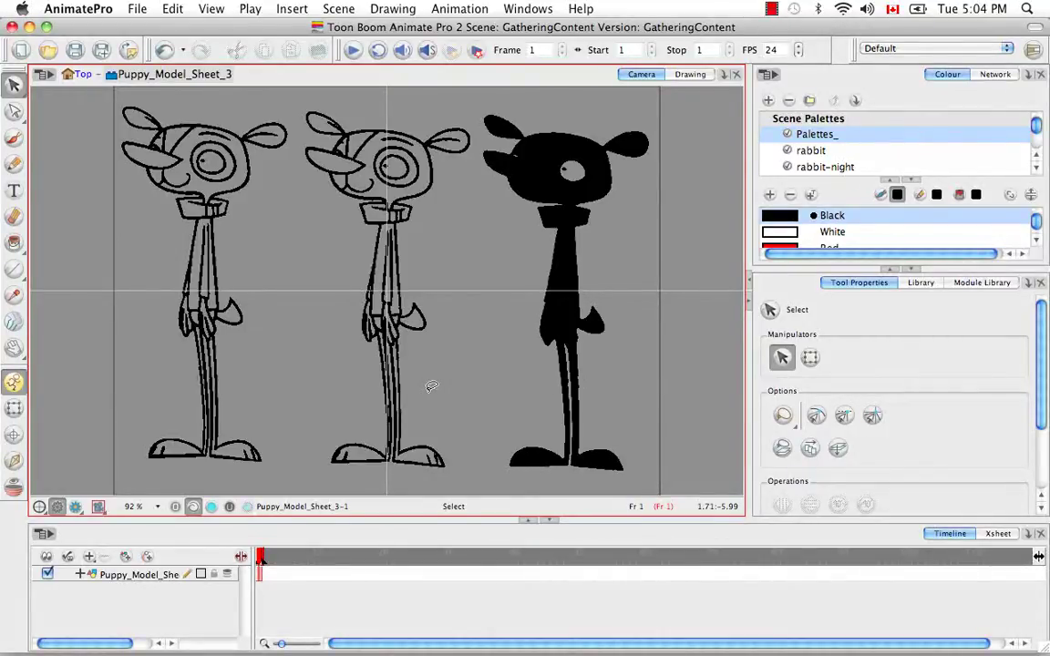
# Zoom in to inspect the vectorized lines' contour points, then zoom back out to all three puppies
pyautogui.press('1')
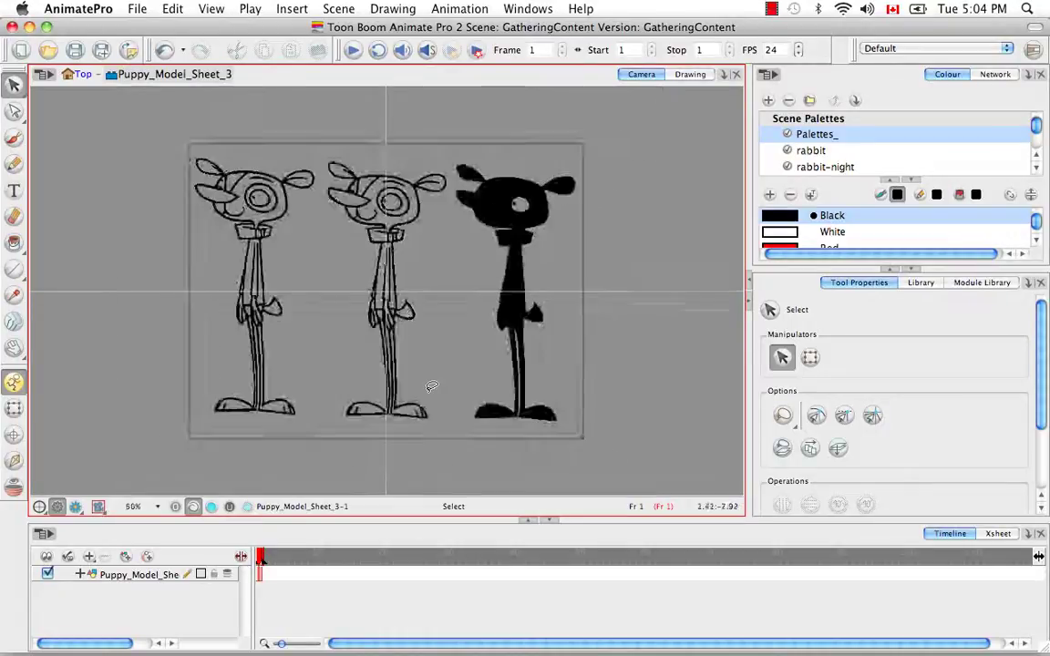
pyautogui.press('1')
pyautogui.press('2')
pyautogui.press('2')
pyautogui.press('2')
pyautogui.press('2')
pyautogui.press('2')
pyautogui.press('2')
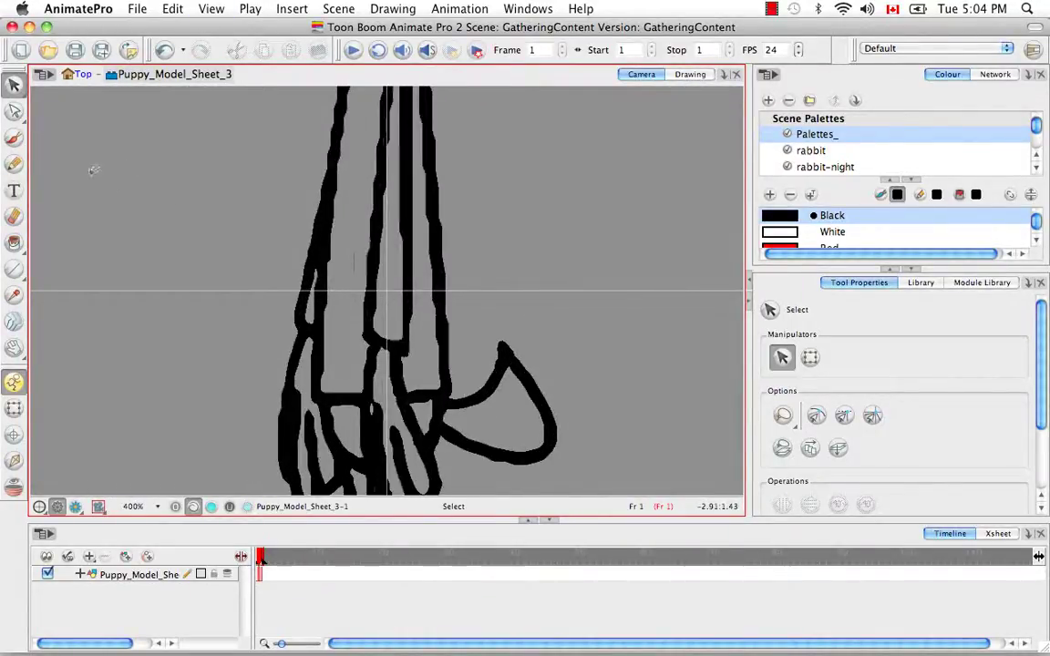
pyautogui.click(15, 113)
pyautogui.click(91, 113)
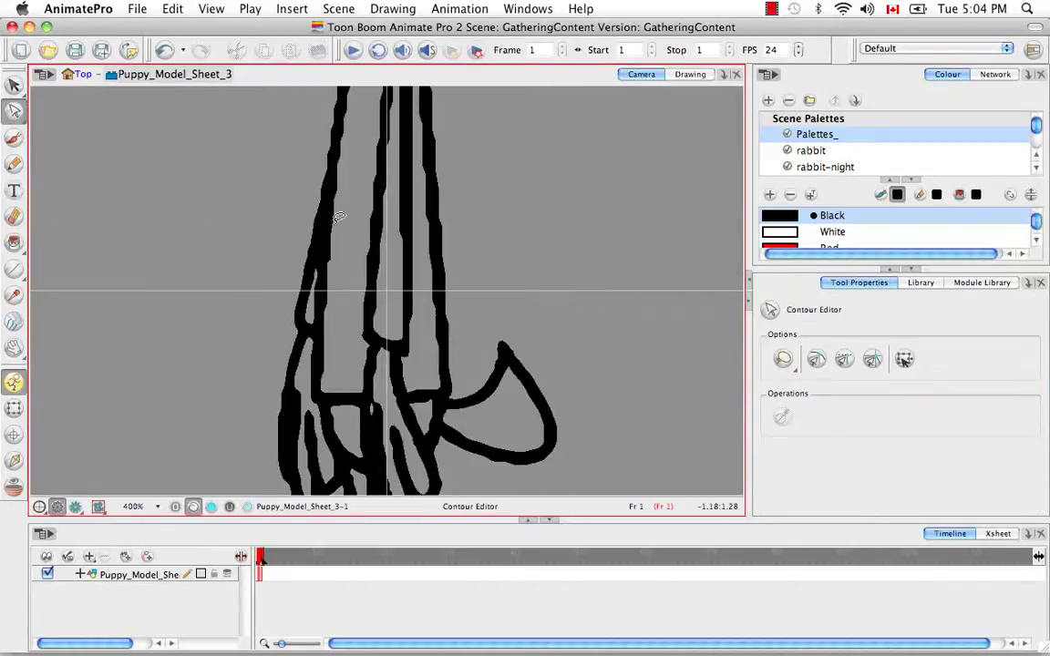
pyautogui.click(315, 194)
pyautogui.click(537, 242)
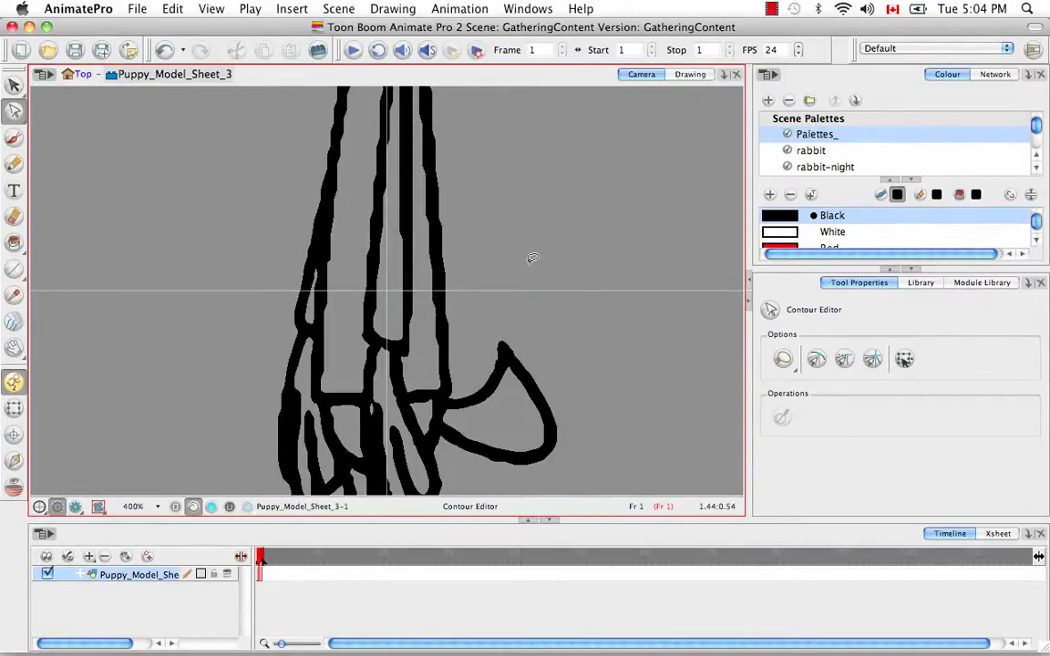
pyautogui.press('2')
pyautogui.press('2')
pyautogui.press('2')
pyautogui.press('2')
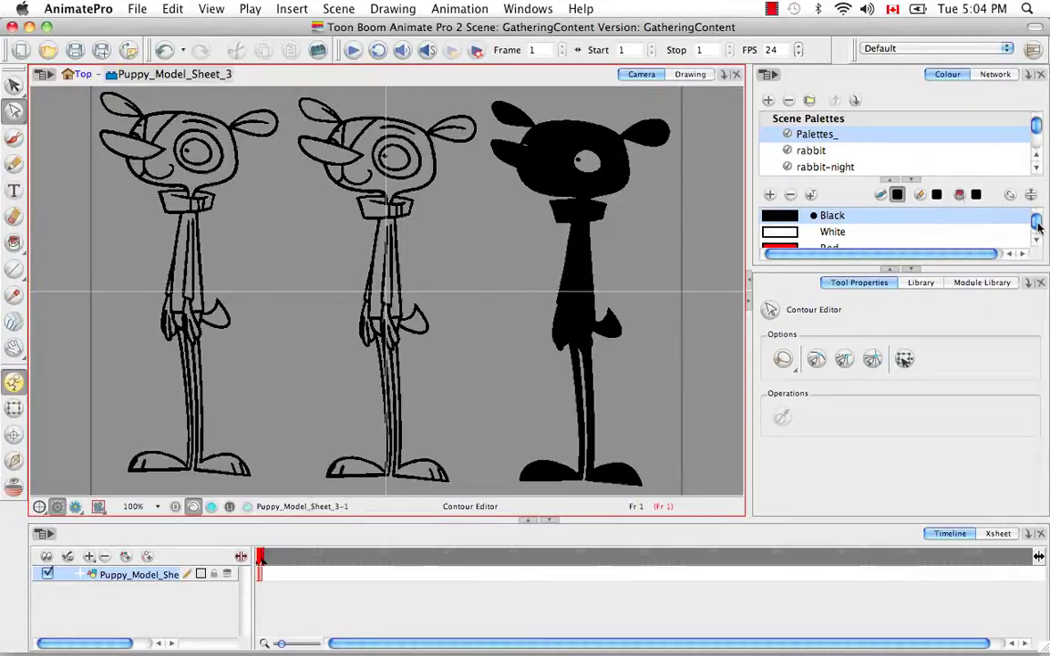
# Paint the middle puppy's tie Red, undoing a stray black fill, and return to the Top level
pyautogui.click(820, 247)
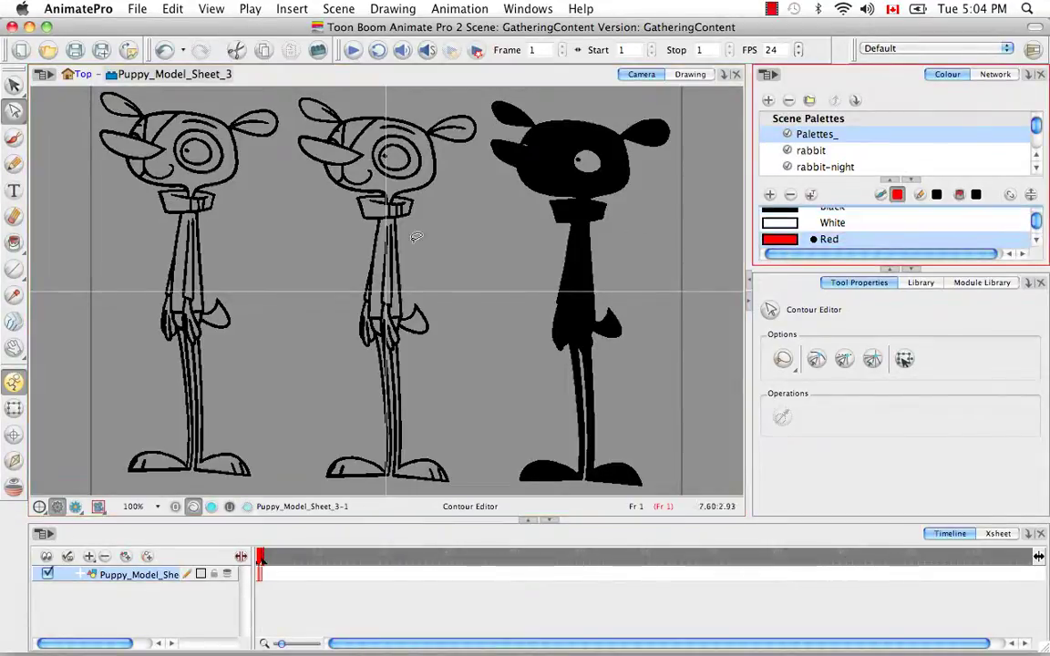
pyautogui.hotkey('alt', 'i')
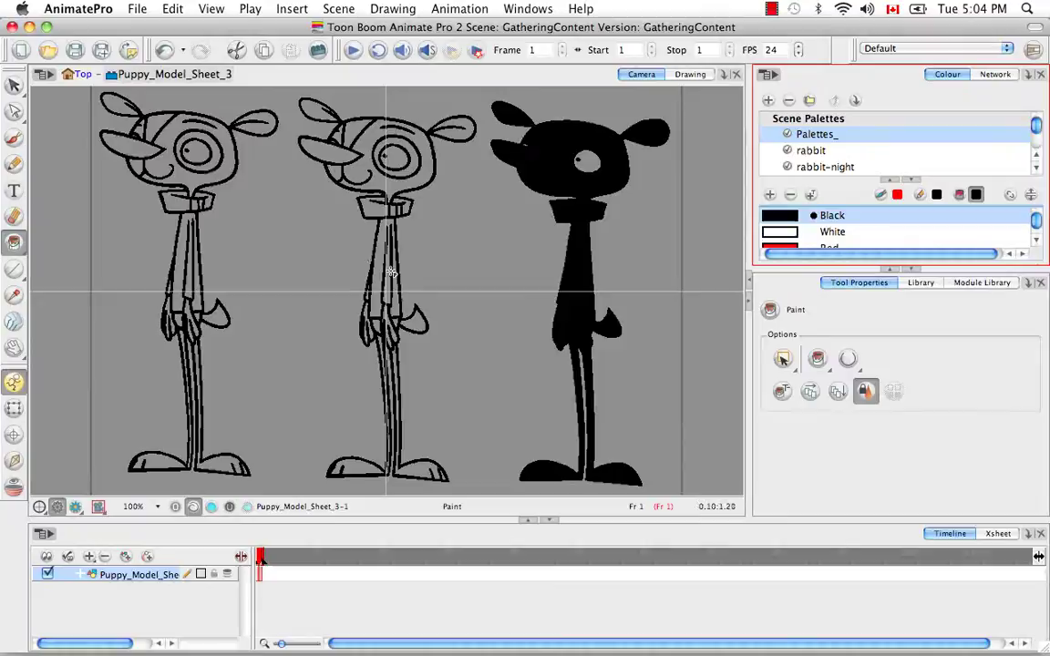
pyautogui.click(377, 267)
pyautogui.hotkey('ctrl', 'z')
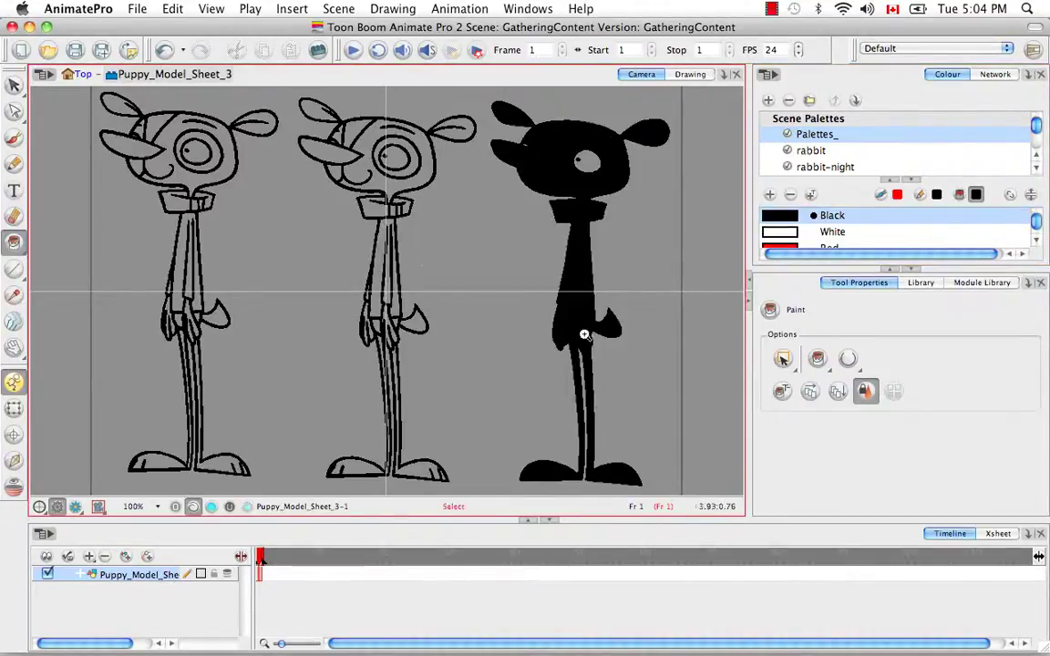
pyautogui.click(789, 248)
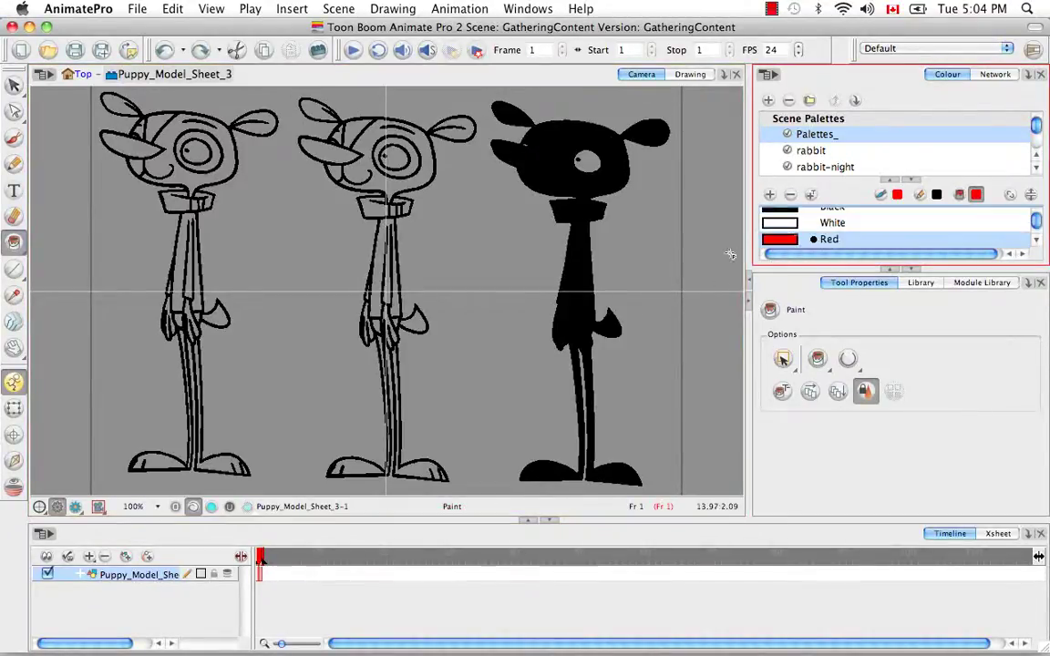
pyautogui.click(383, 260)
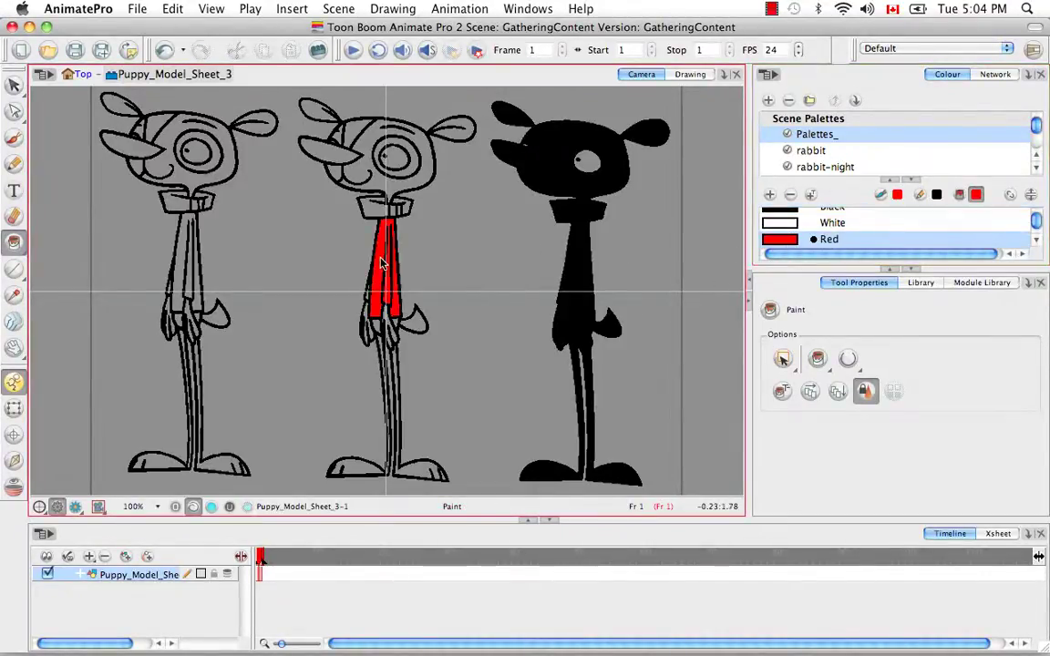
pyautogui.click(83, 76)
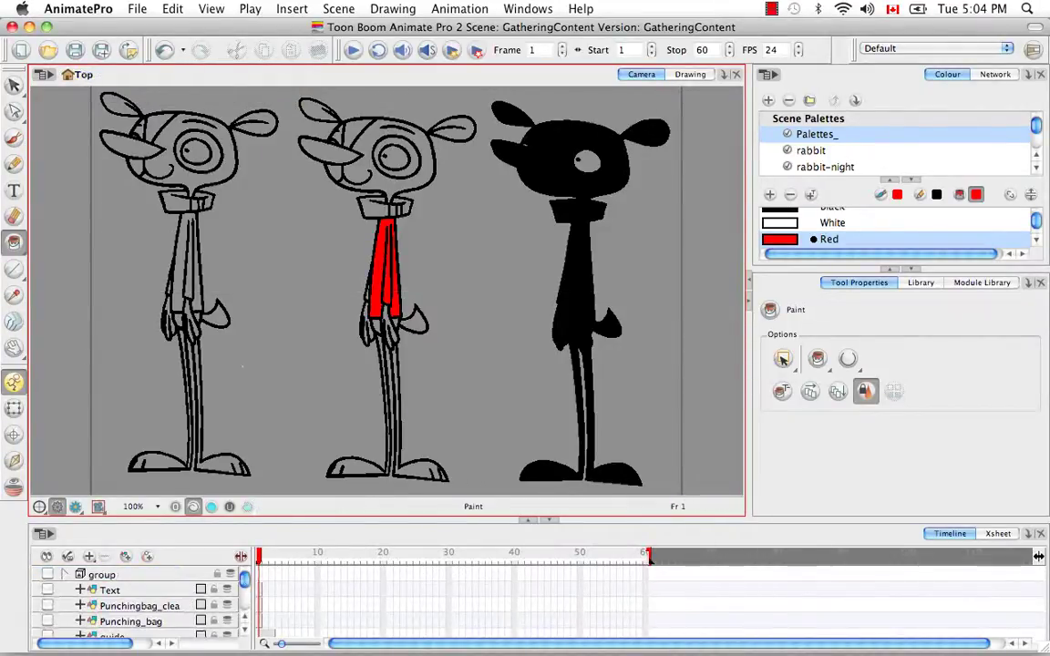
pyautogui.scroll(-3, 244, 581)
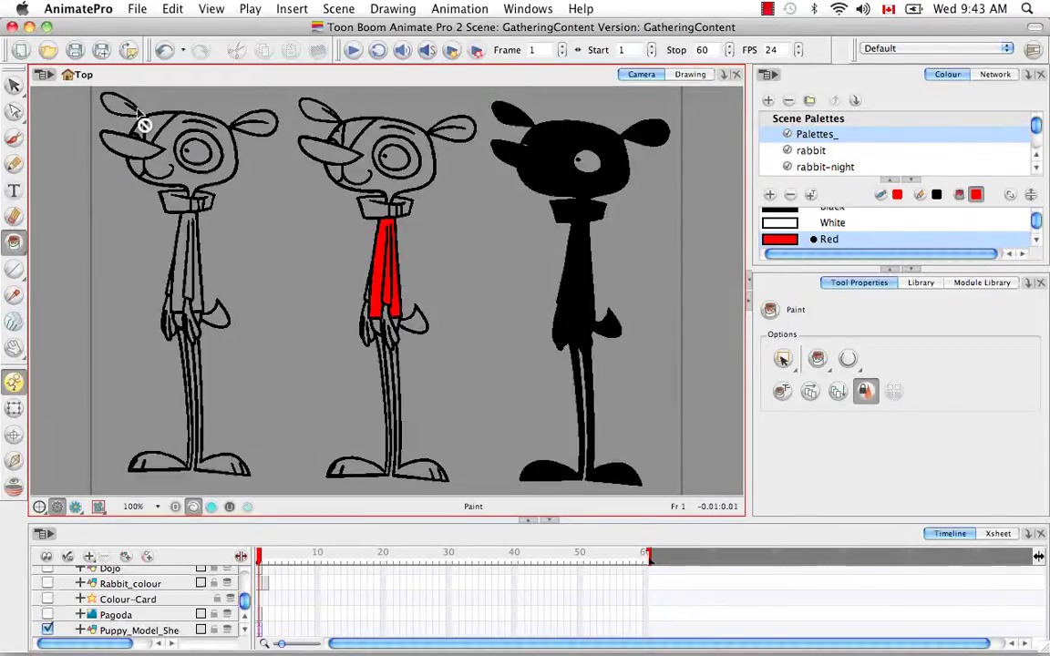
# Load Puppy Model Sheet.png into the Import Images dialog again
pyautogui.click(128, 52)
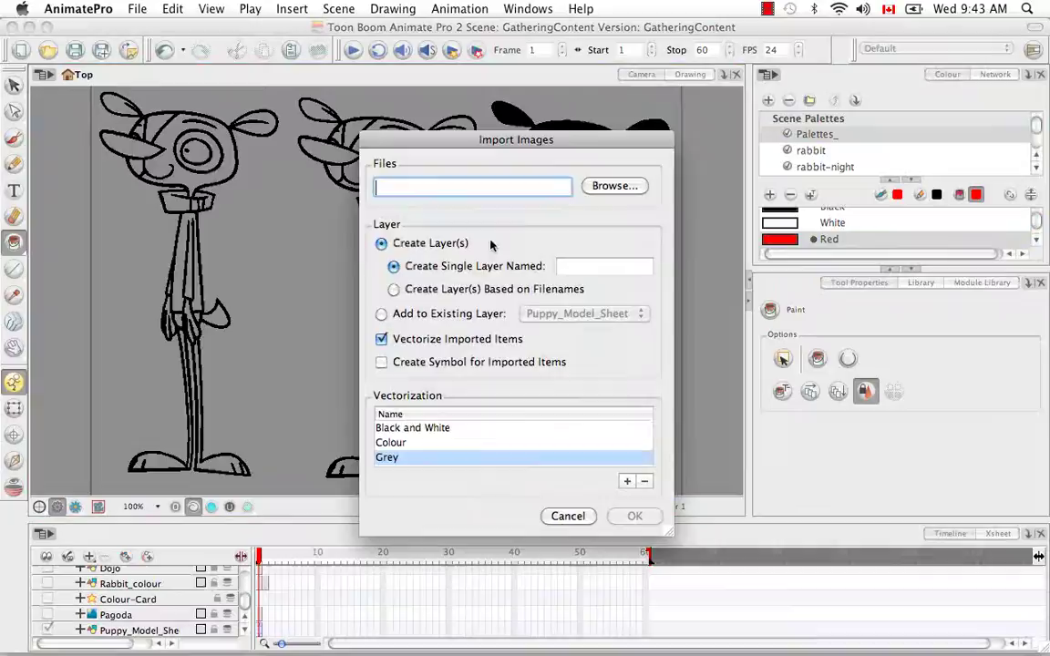
pyautogui.click(615, 185)
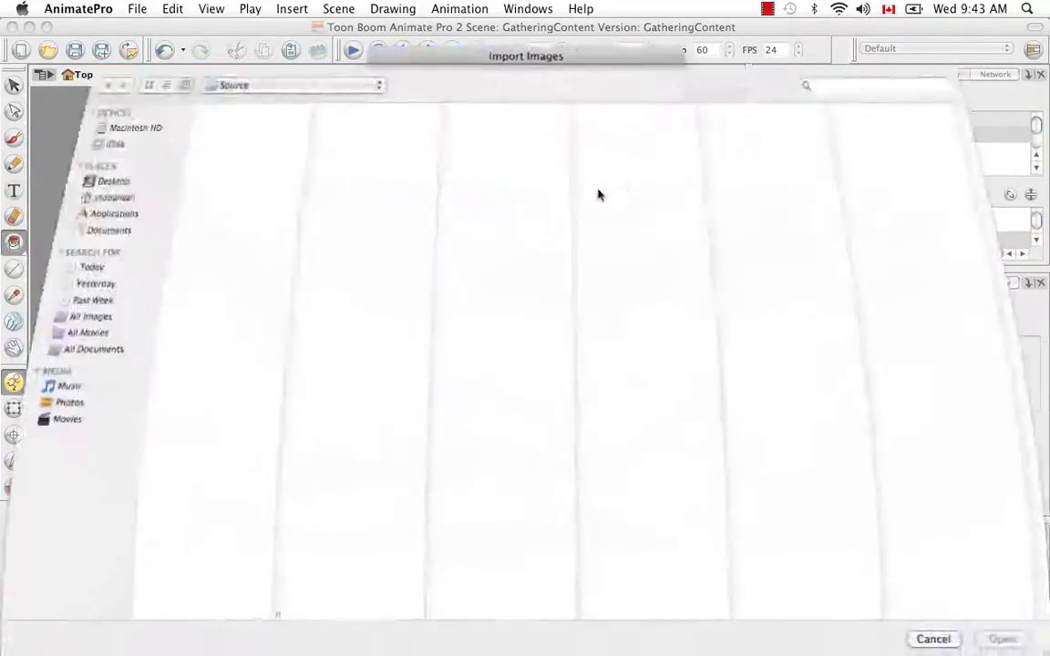
pyautogui.click(218, 252)
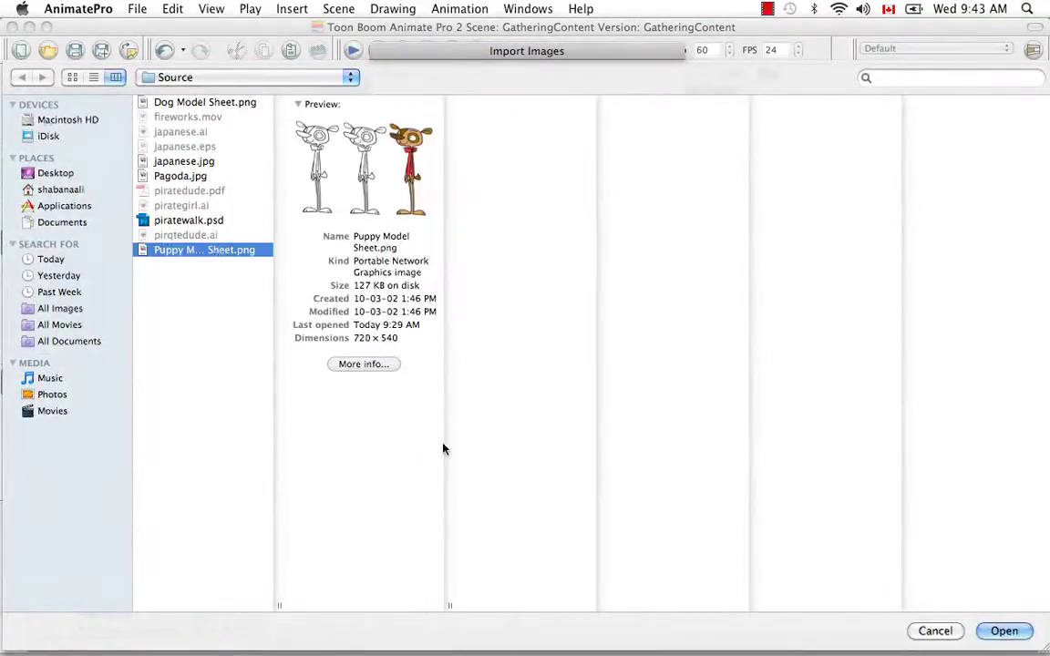
pyautogui.click(1004, 631)
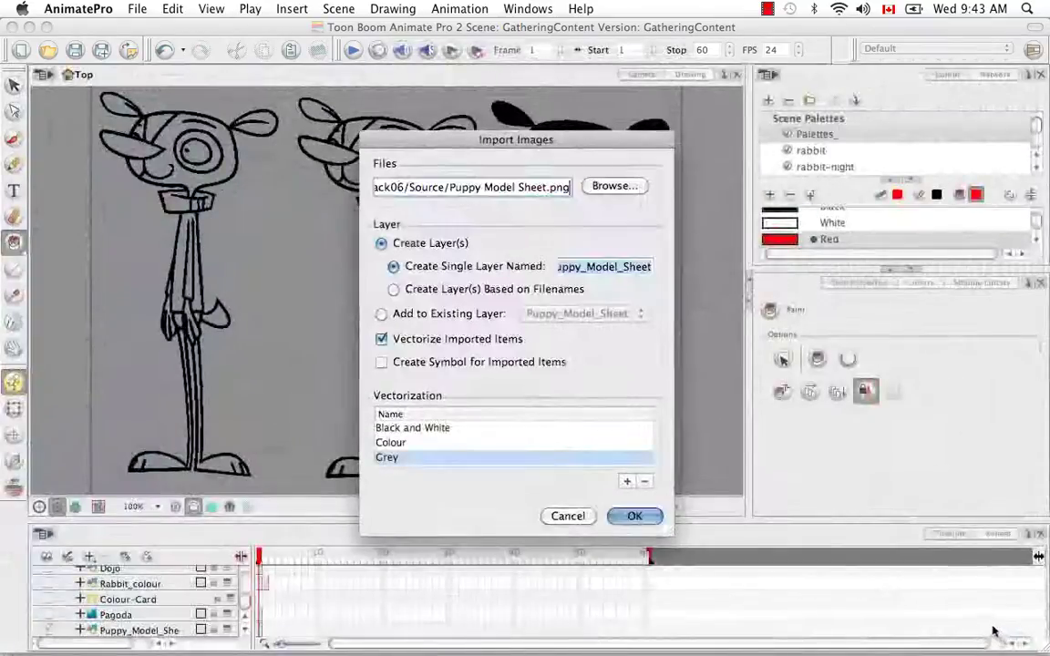
# Name the layer Puppy_Model_Sheet02, enable Create Symbol, and add a new vectorization preset
pyautogui.click(646, 266)
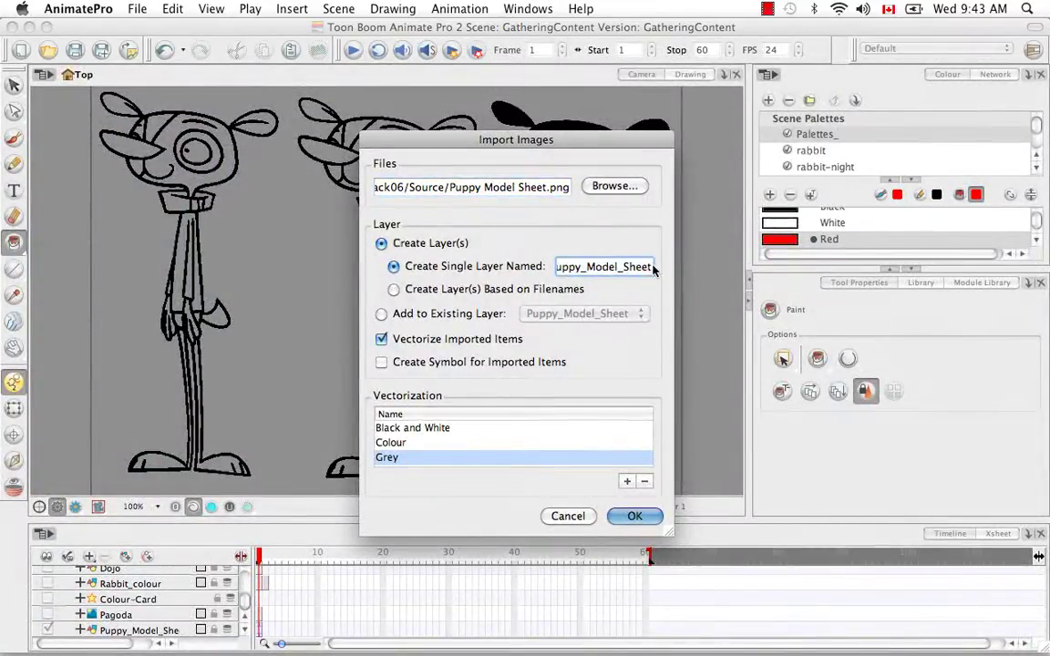
pyautogui.write('02')
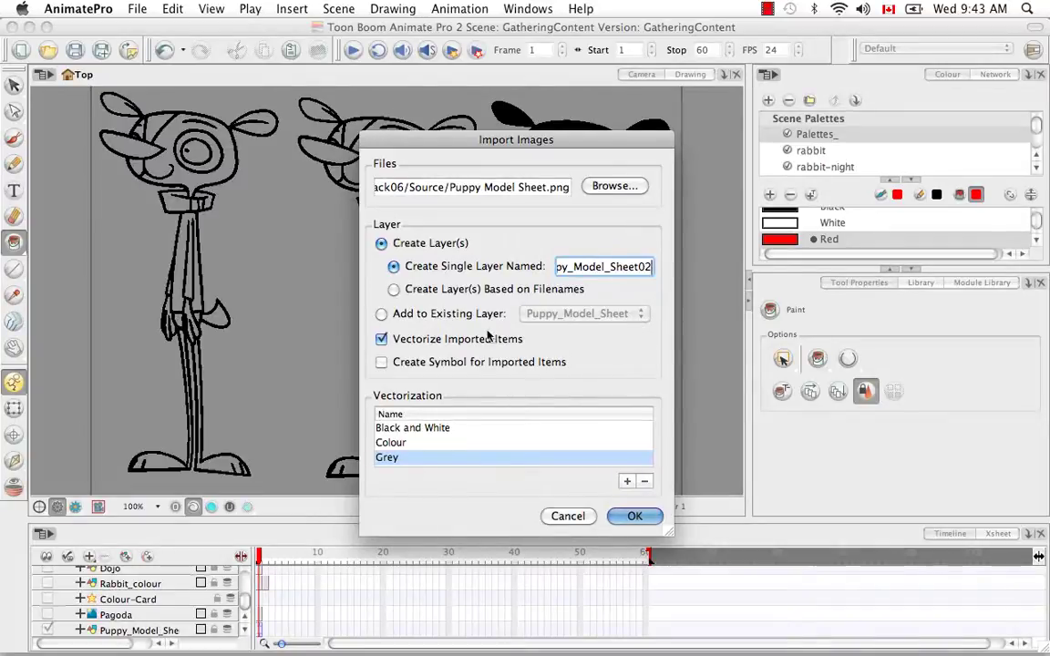
pyautogui.click(381, 363)
pyautogui.click(629, 482)
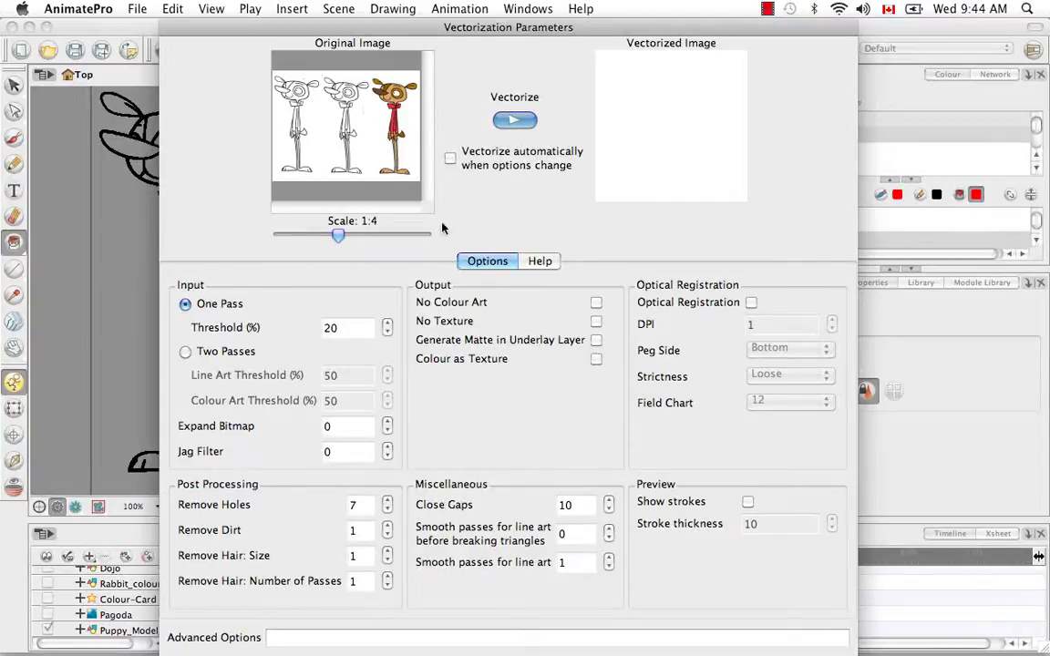
# Check the preview scale, try Two Passes, and settle on One Pass vectorization
pyautogui.moveTo(338, 235); pyautogui.dragTo(370, 242)
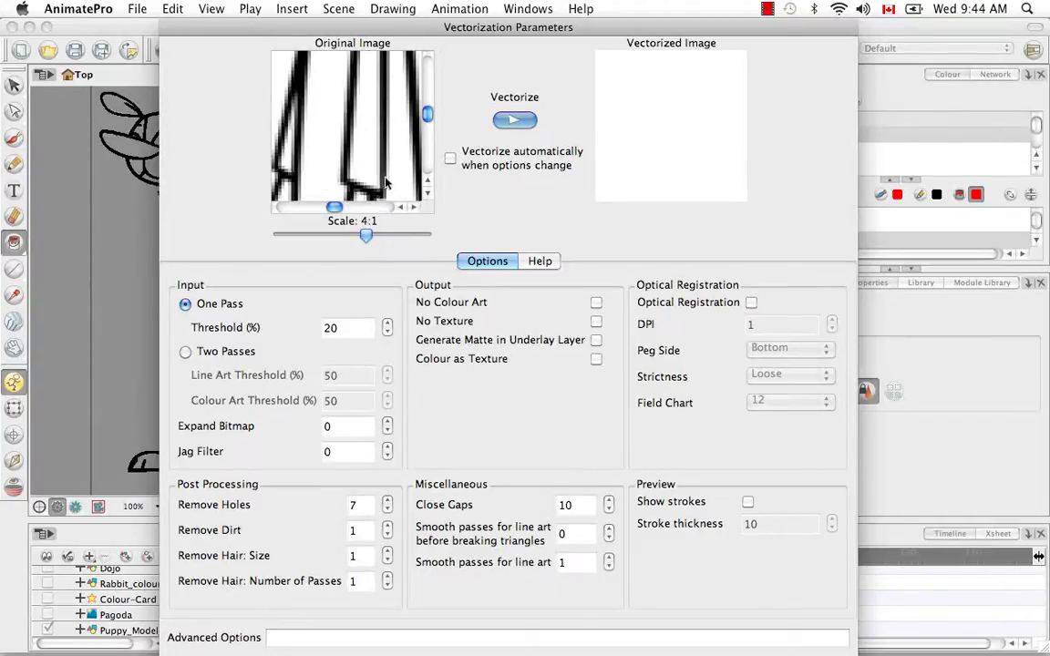
pyautogui.moveTo(366, 235); pyautogui.dragTo(342, 231)
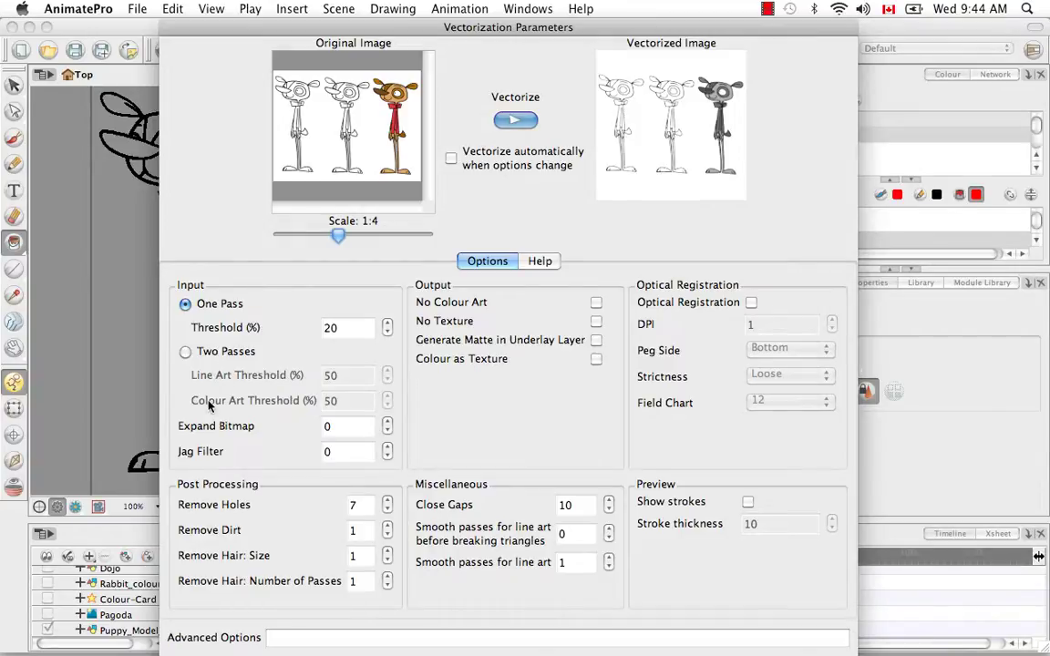
pyautogui.click(185, 352)
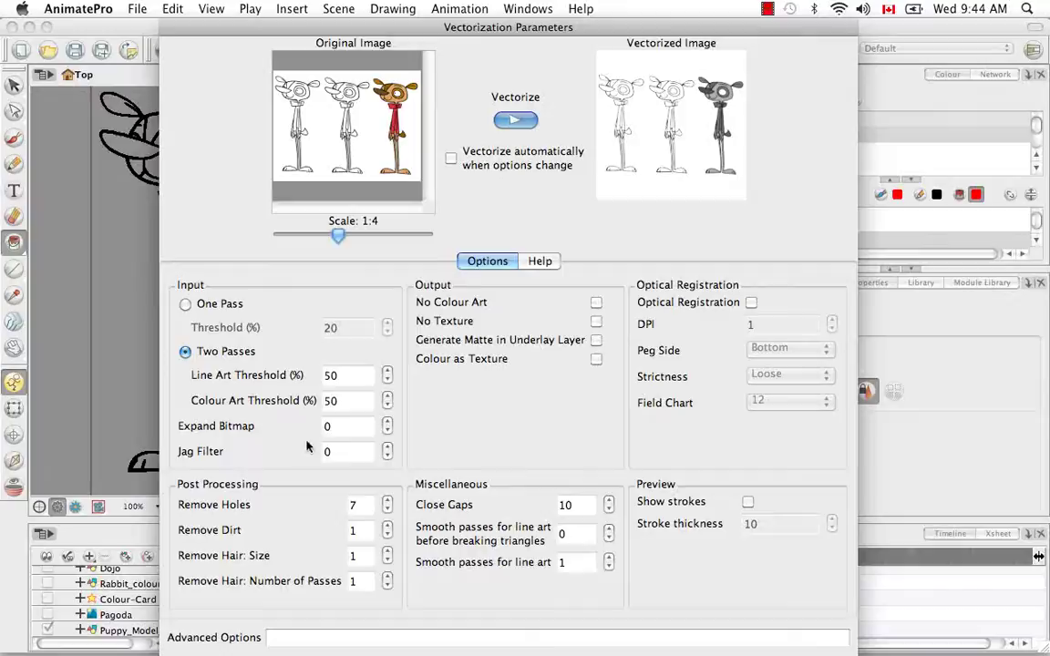
pyautogui.click(186, 304)
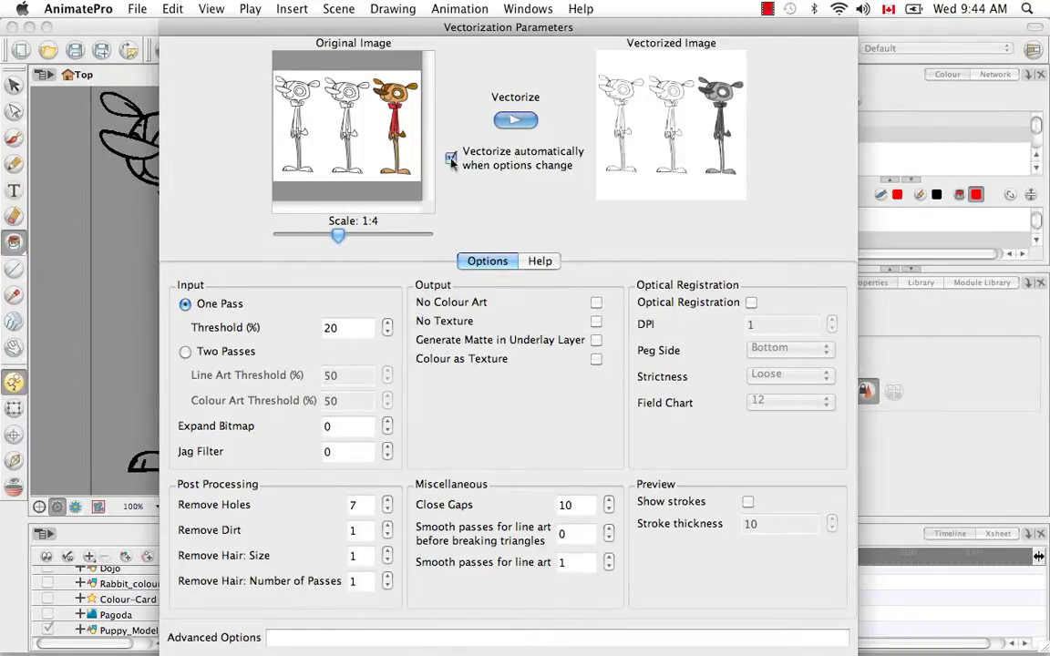
# Compare No Colour Art, No Texture and Generate Matte previews, then enable Colour as Texture
pyautogui.click(596, 304)
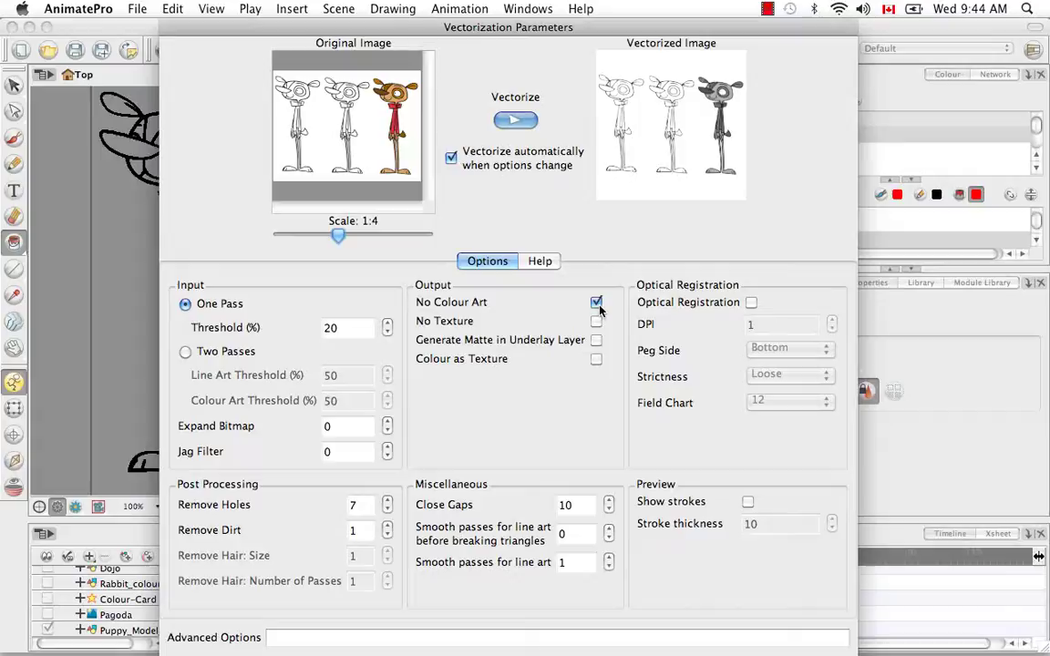
pyautogui.click(597, 305)
pyautogui.click(597, 322)
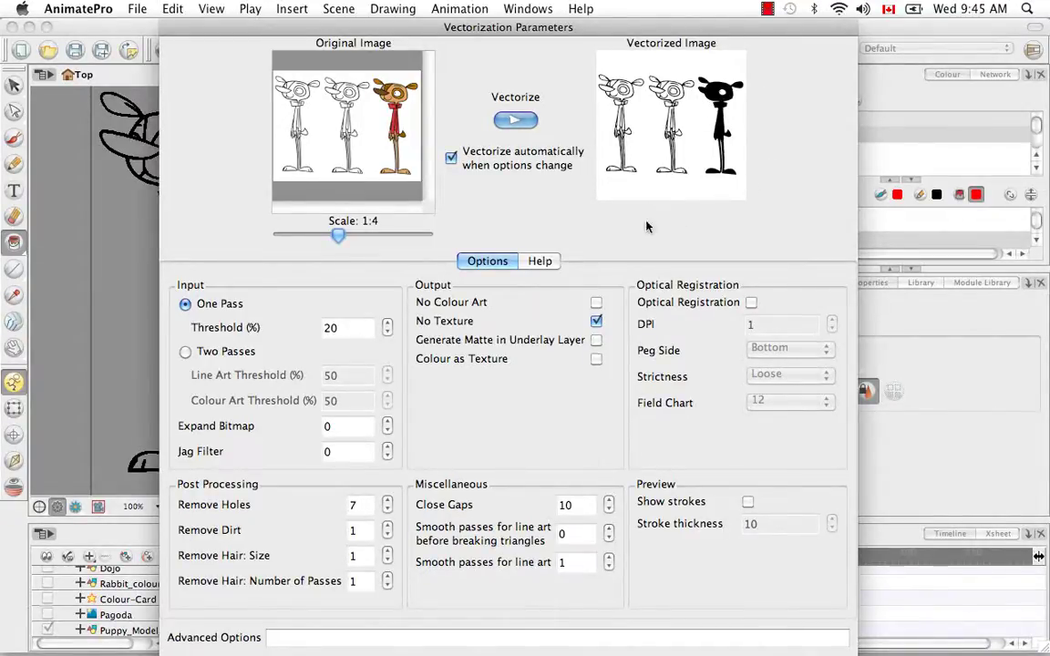
pyautogui.click(596, 322)
pyautogui.click(597, 340)
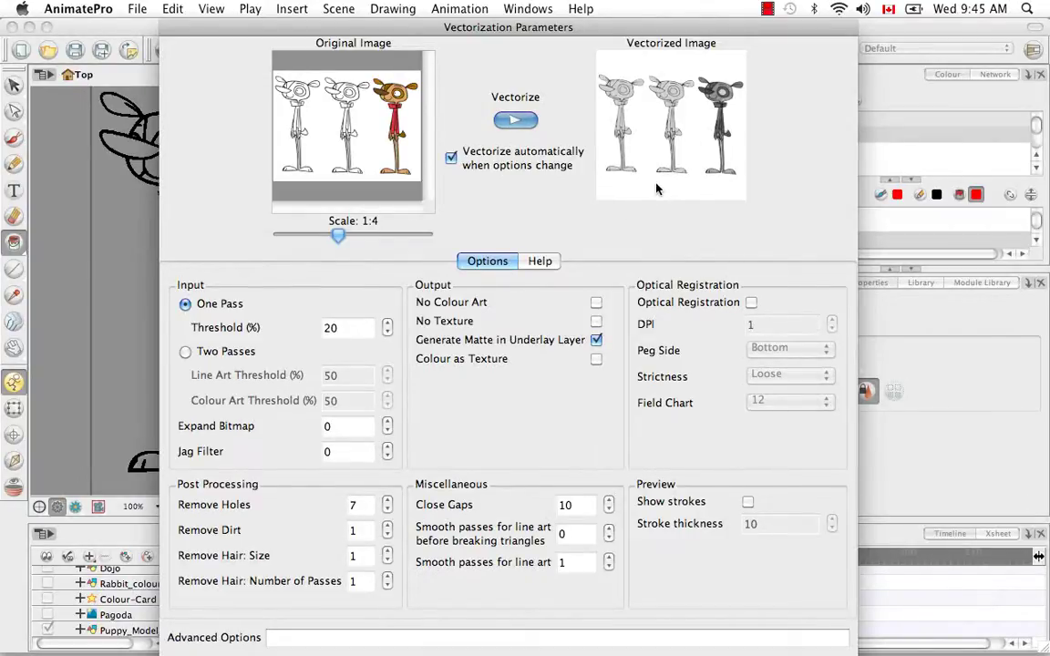
pyautogui.click(596, 340)
pyautogui.click(597, 360)
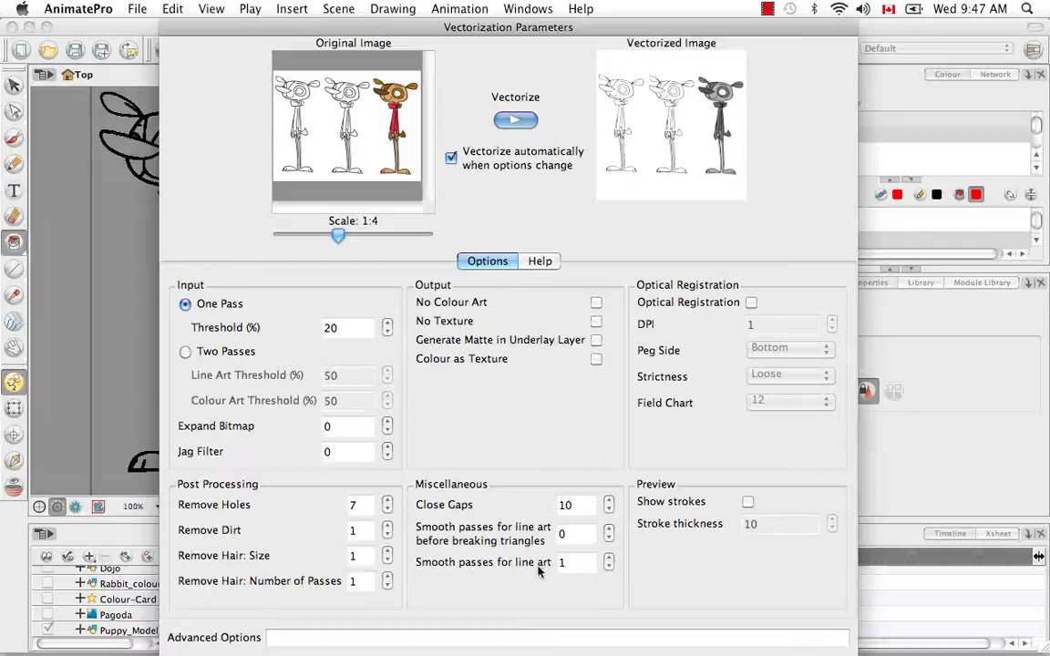
# Raise both smooth-pass settings to 3, turn on Show strokes, and set stroke thickness to 1
pyautogui.click(609, 530)
pyautogui.click(609, 531)
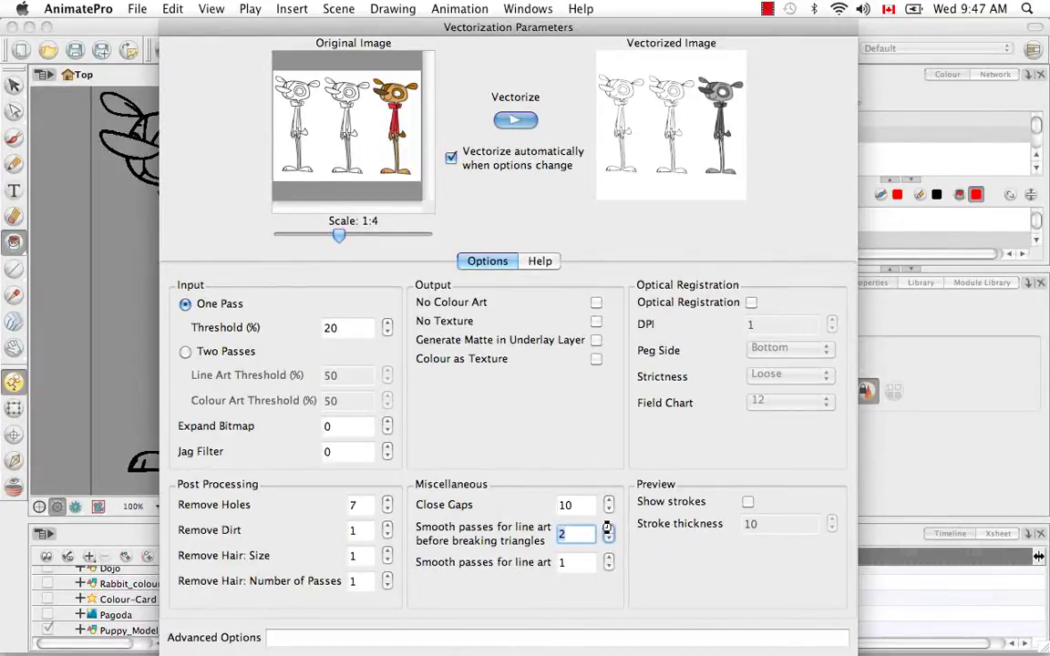
pyautogui.click(609, 530)
pyautogui.click(608, 558)
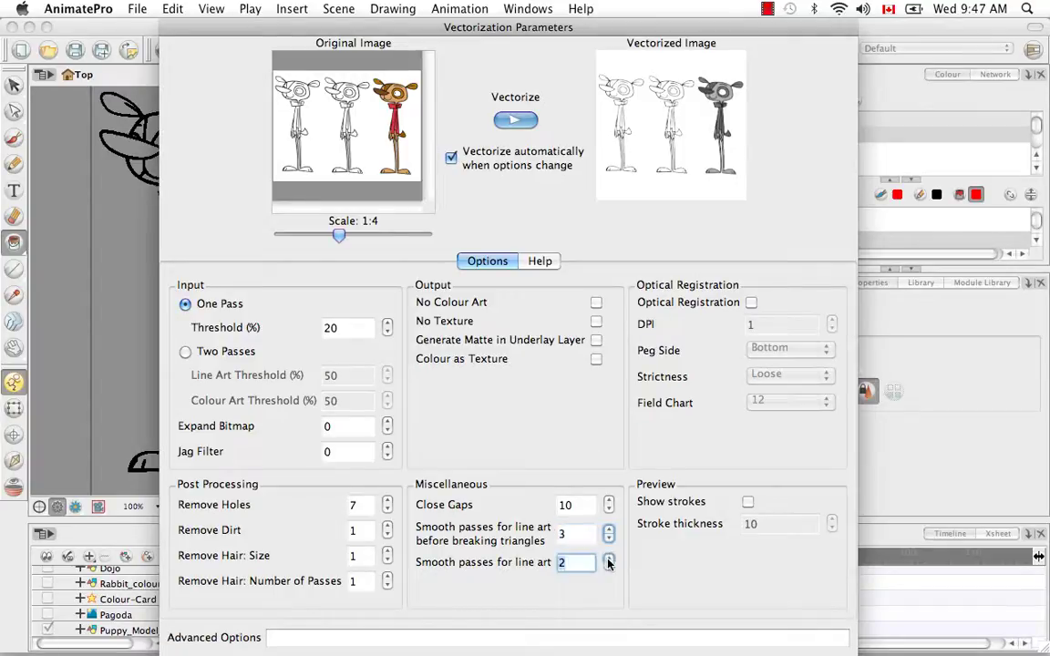
pyautogui.click(608, 558)
pyautogui.click(745, 501)
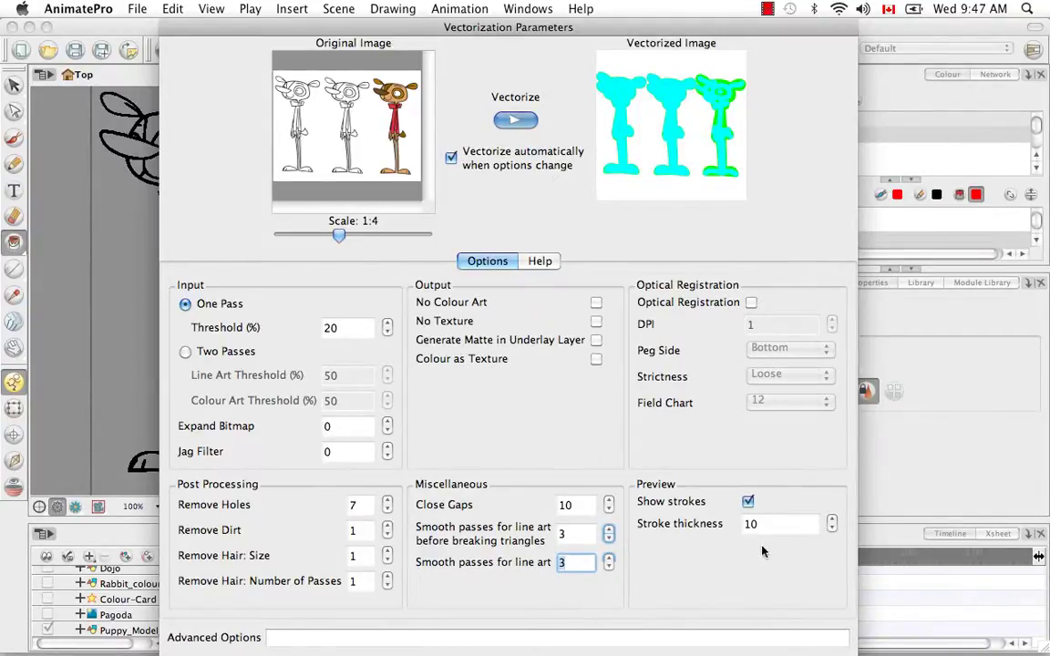
pyautogui.press('Tab')
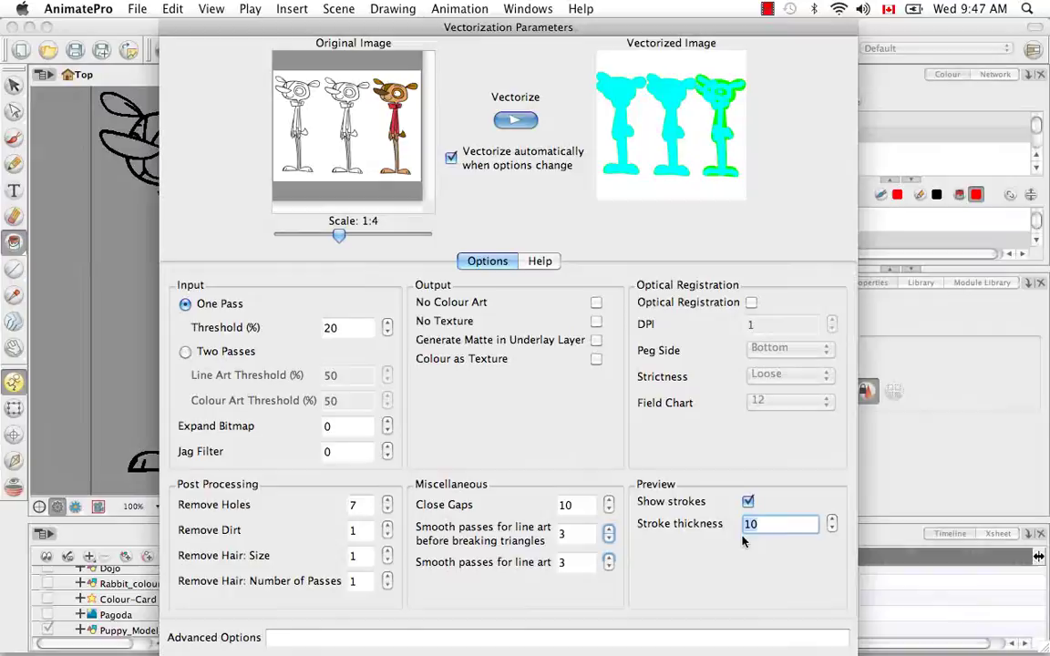
pyautogui.write('1')
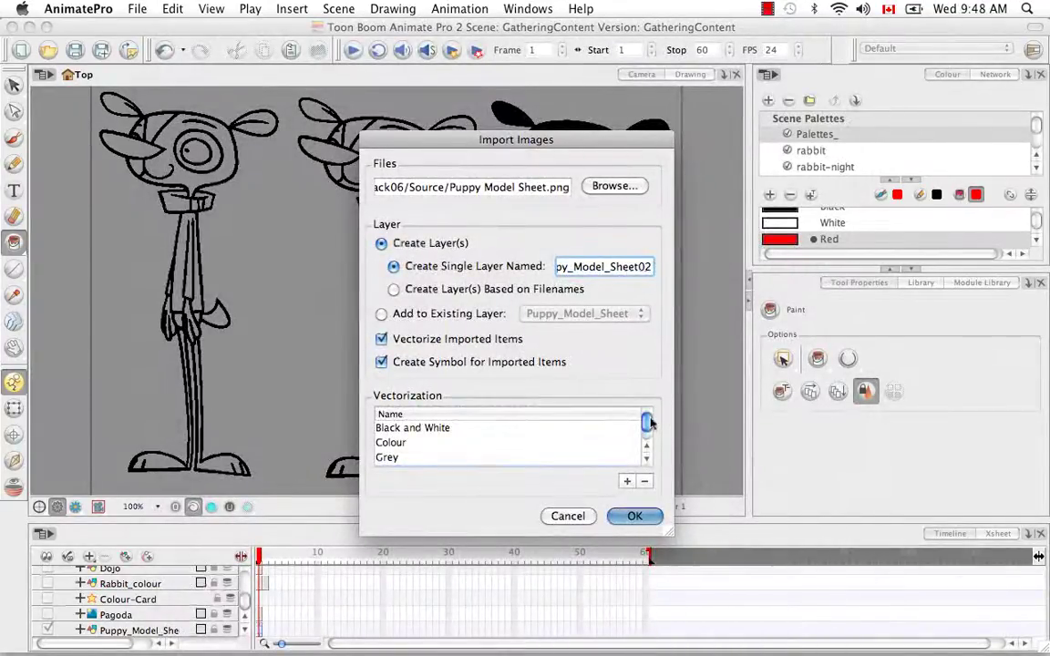
# Choose New Preset in the Vectorization list and confirm the import
pyautogui.scroll(-1, 648, 442)
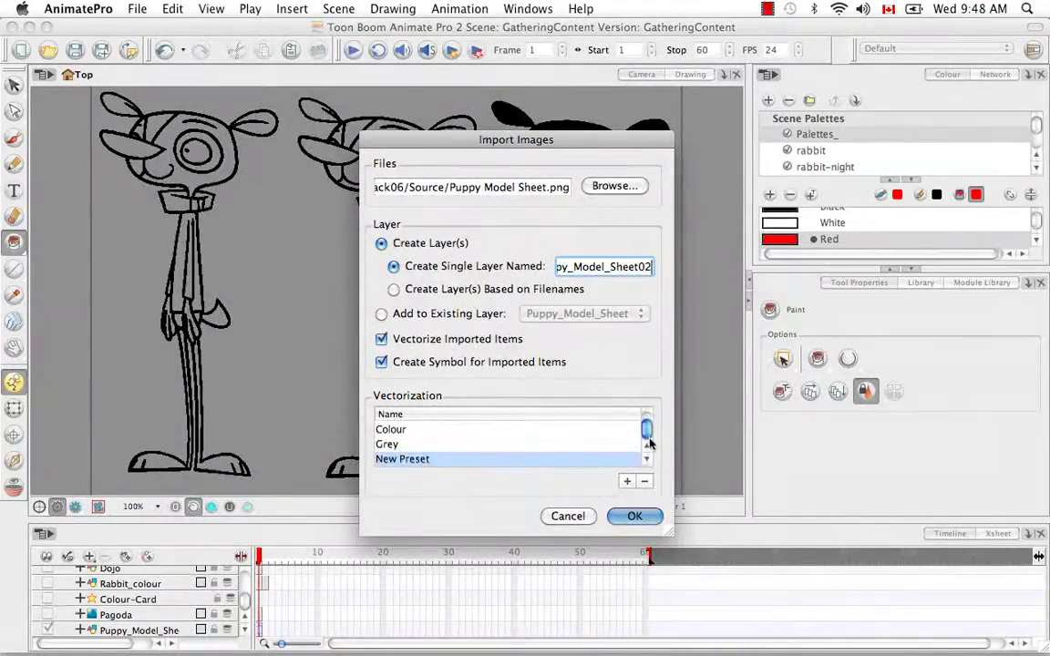
pyautogui.click(450, 460)
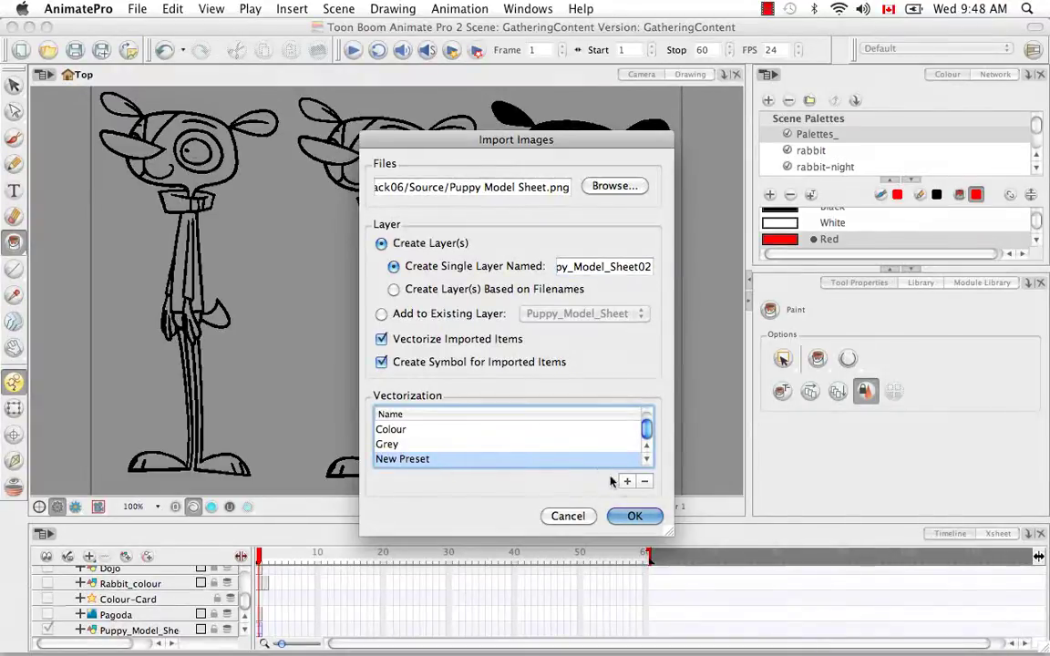
pyautogui.click(635, 517)
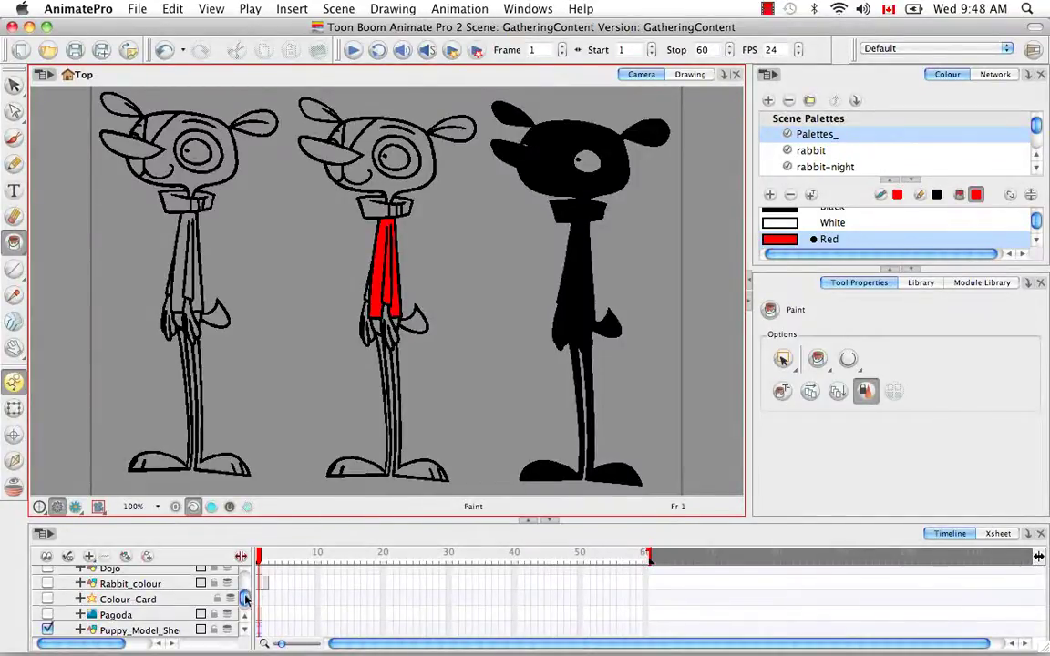
# Select the new puppy layer, hide the original model sheet layer, and enter its symbol
pyautogui.scroll(-1, 244, 613)
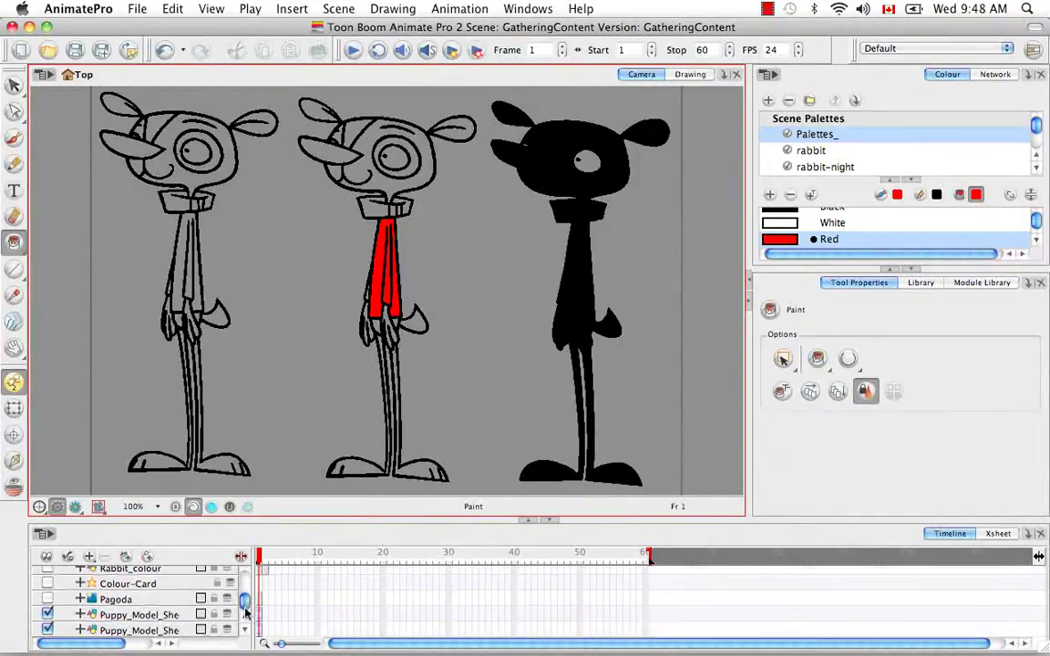
pyautogui.click(167, 632)
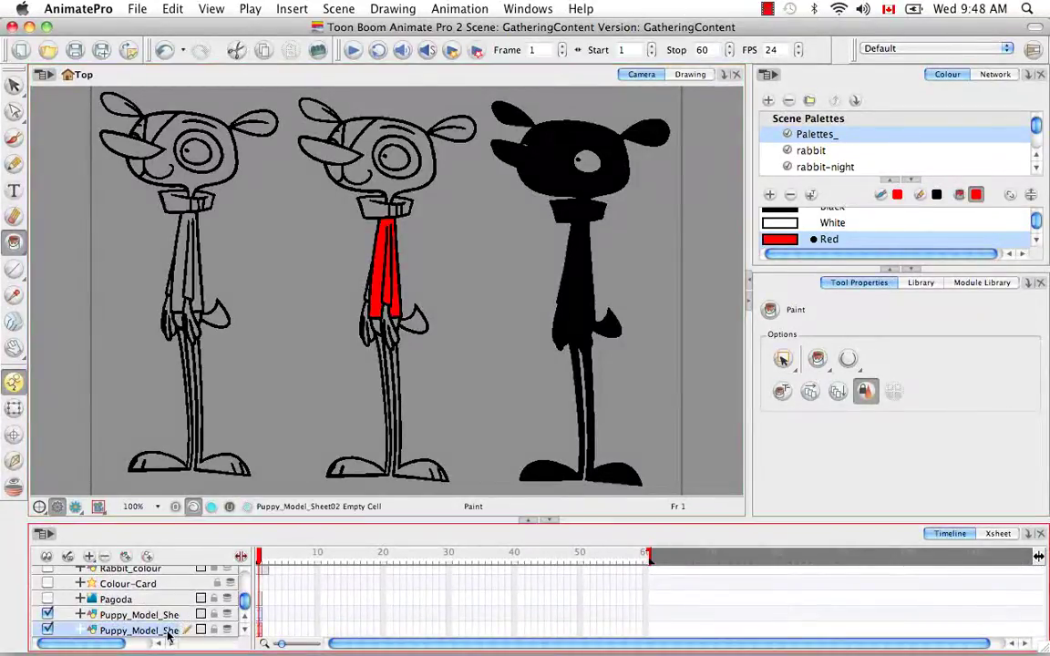
pyautogui.click(48, 614)
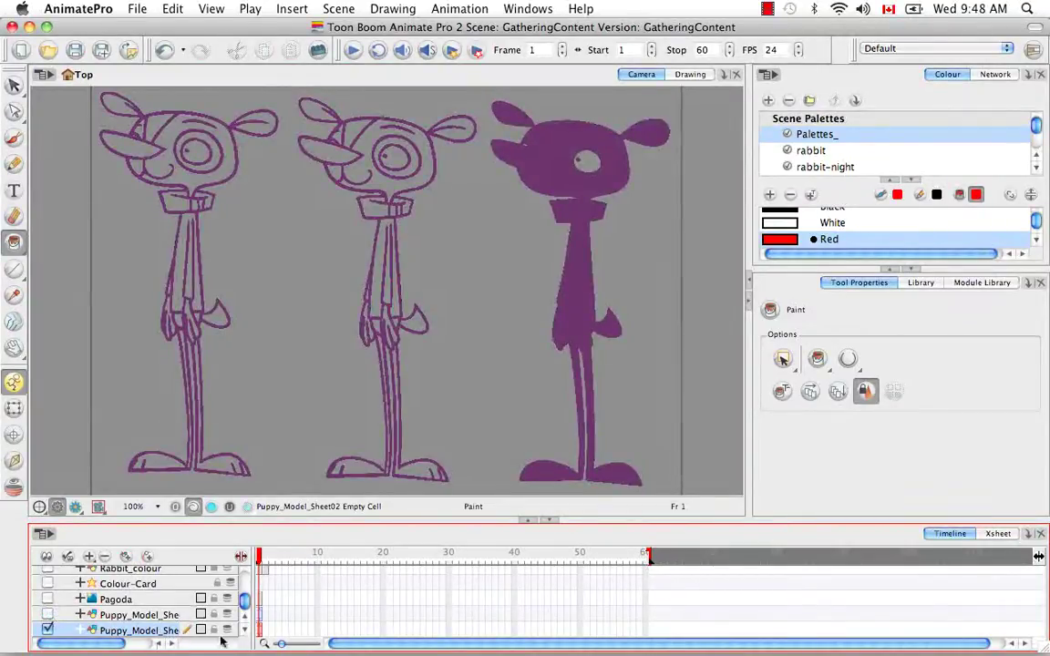
pyautogui.doubleClick(261, 630)
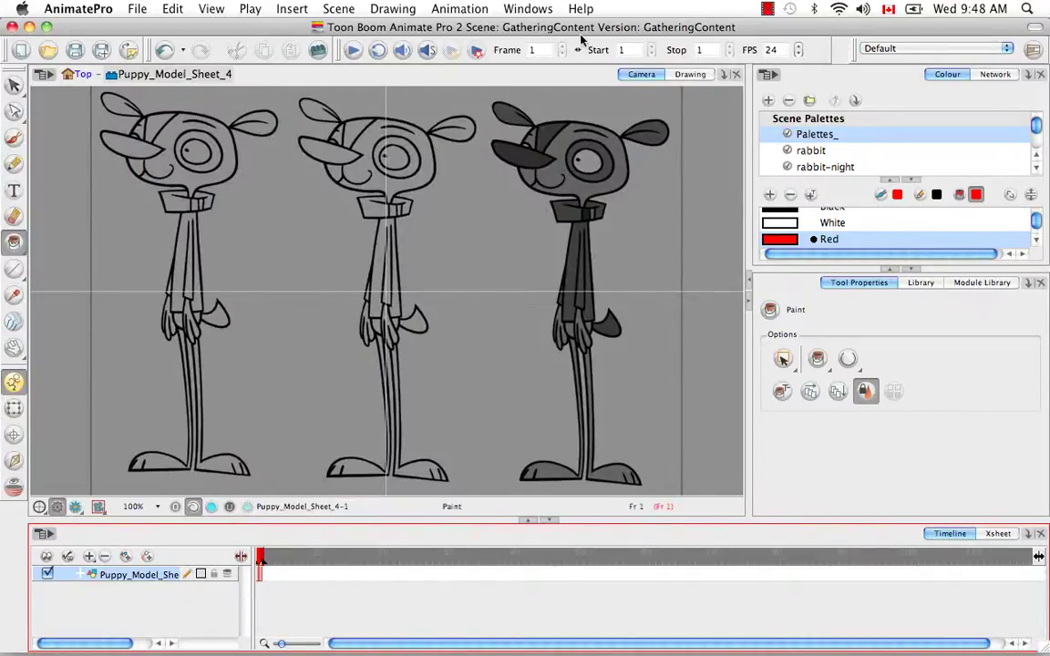
# With the stroke selection tool, try selecting shapes near the right puppy's eye and neck, then deselect
pyautogui.click(14, 84)
pyautogui.click(604, 146)
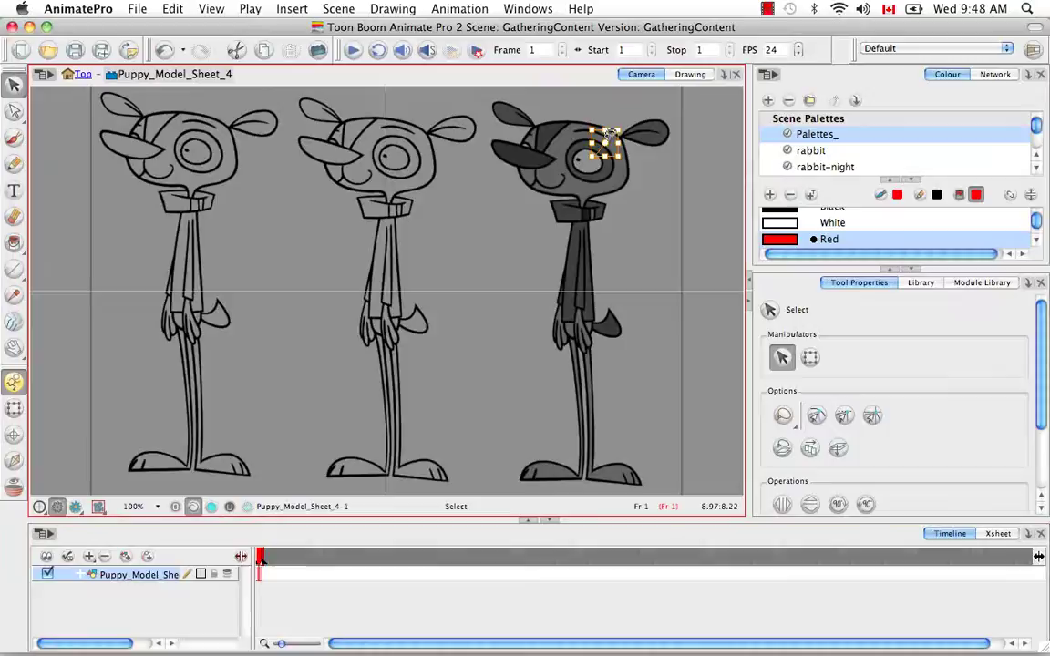
pyautogui.moveTo(613, 162); pyautogui.dragTo(640, 206)
pyautogui.click(646, 207)
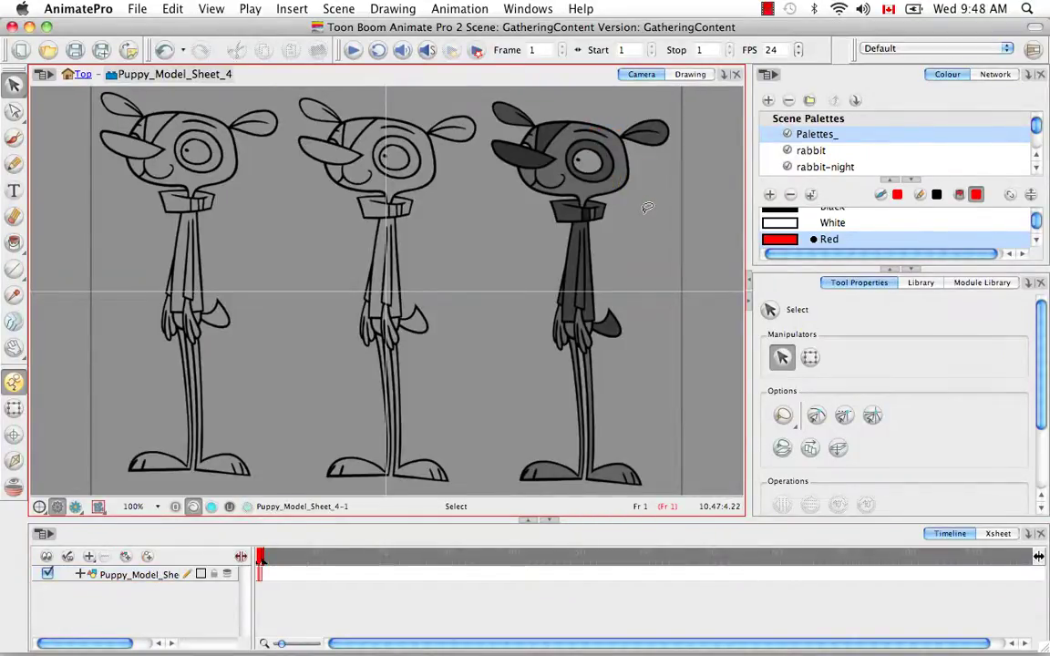
# At 300% zoom, move the puppy's eye-outline stroke toward the ear, then undo it
pyautogui.press('2')
pyautogui.press('2')
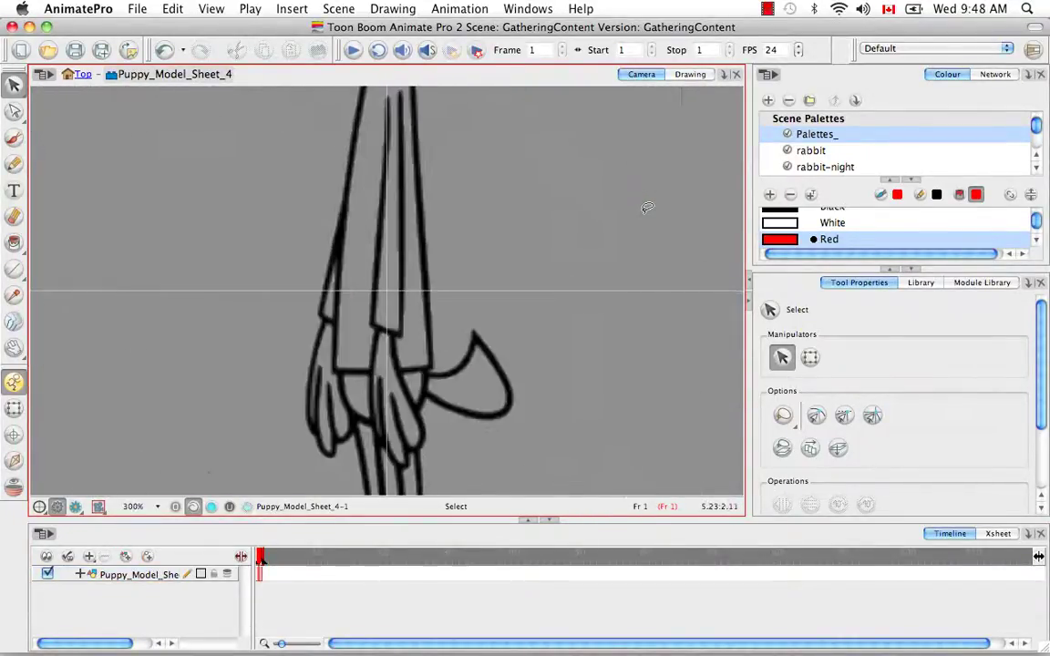
pyautogui.scroll(10, 629, 191)
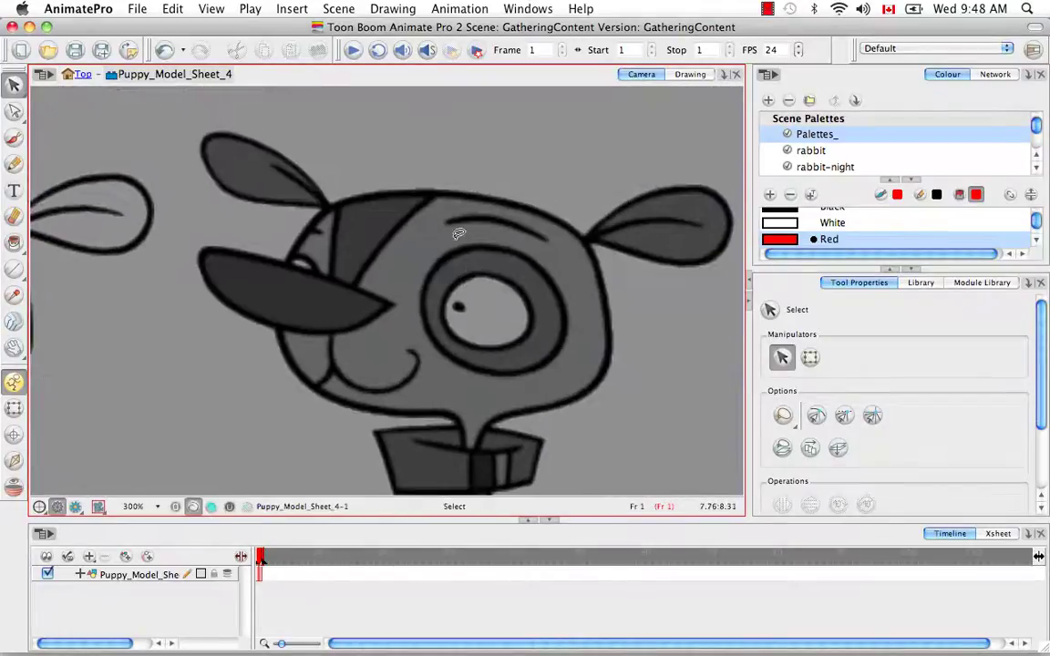
pyautogui.click(455, 230)
pyautogui.click(494, 232)
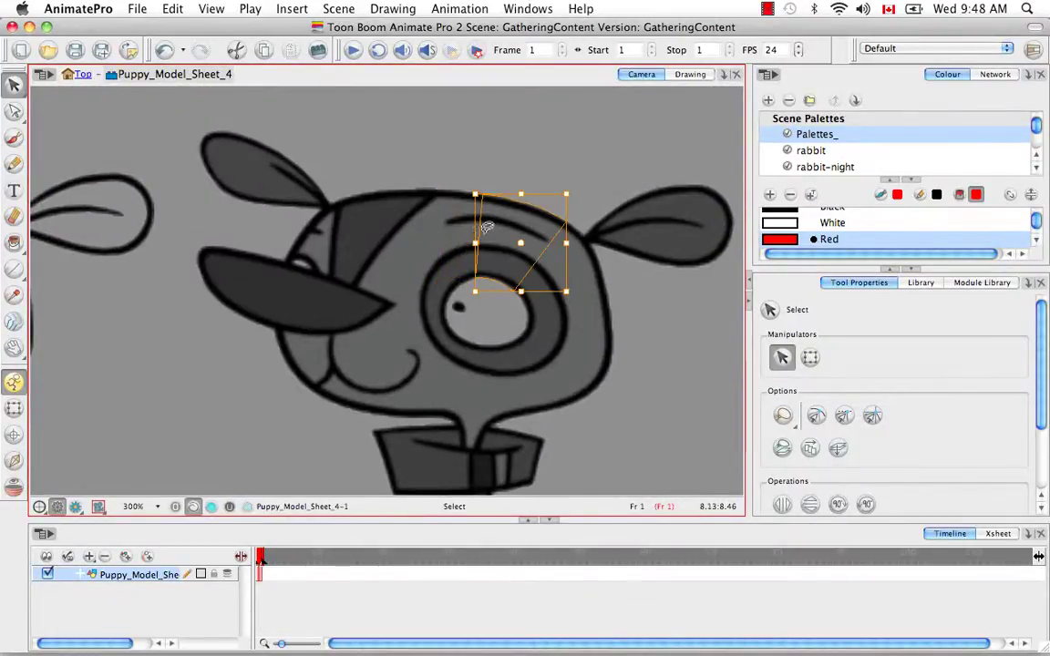
pyautogui.moveTo(498, 217); pyautogui.dragTo(548, 148)
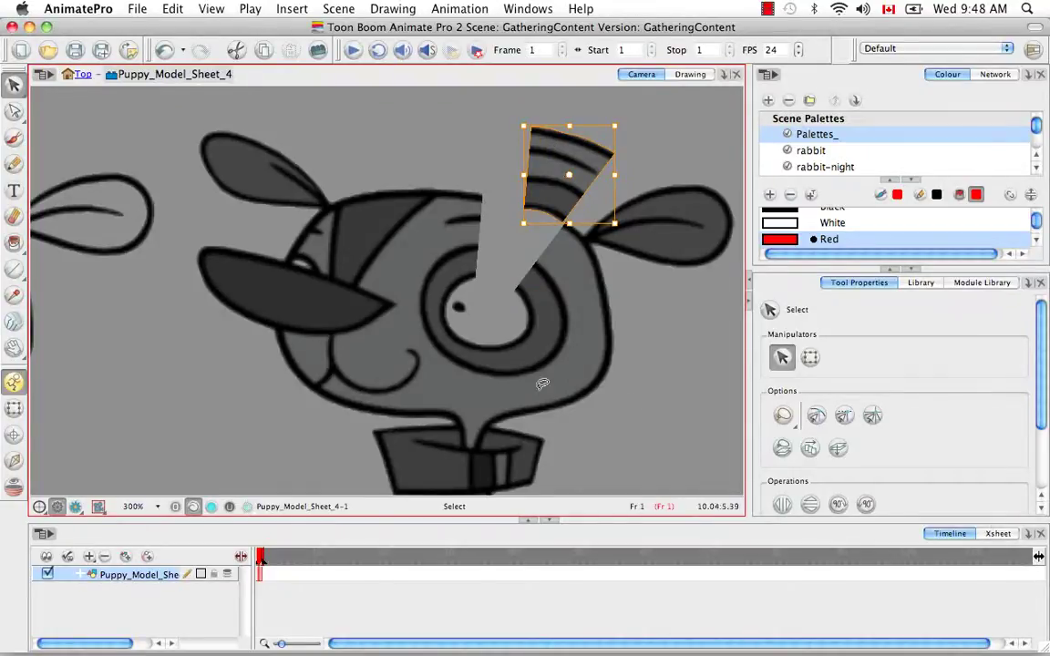
pyautogui.hotkey('ctrl', 'z')
pyautogui.press('Escape')
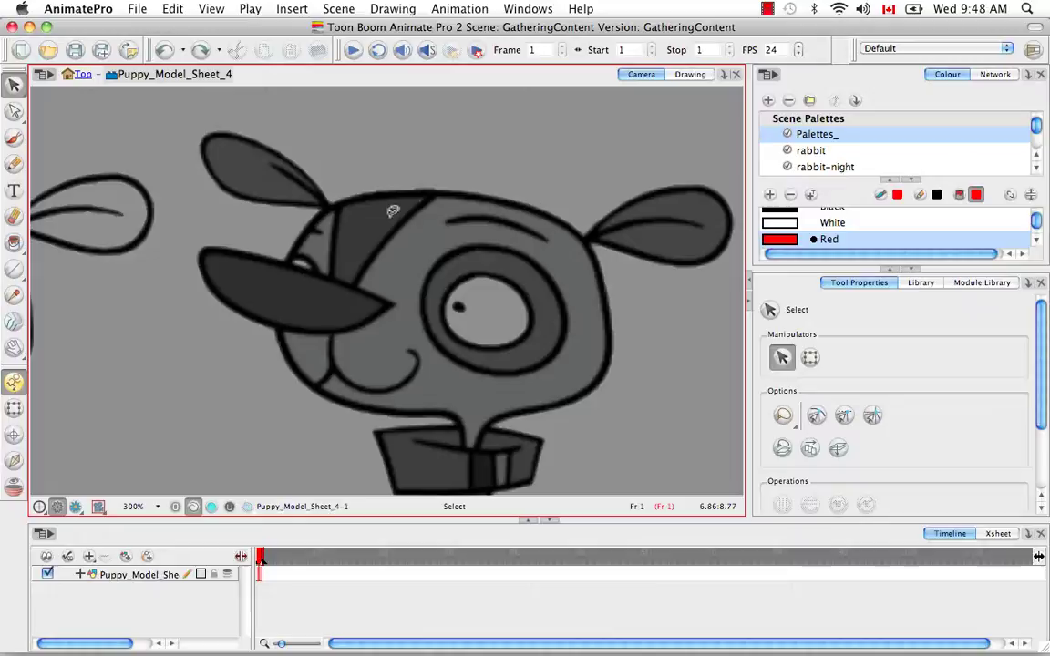
# Check a dark patch on the puppy's head, then zoom to 100% and fit all three puppies
pyautogui.click(331, 219)
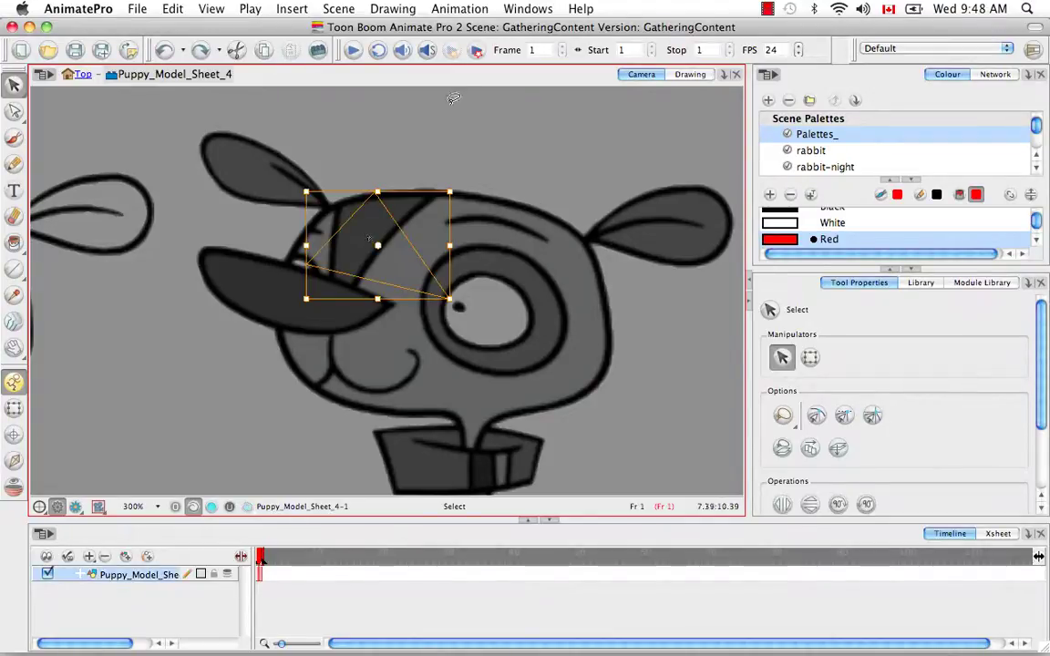
pyautogui.press('Escape')
pyautogui.press('2')
pyautogui.press('2')
pyautogui.press('2')
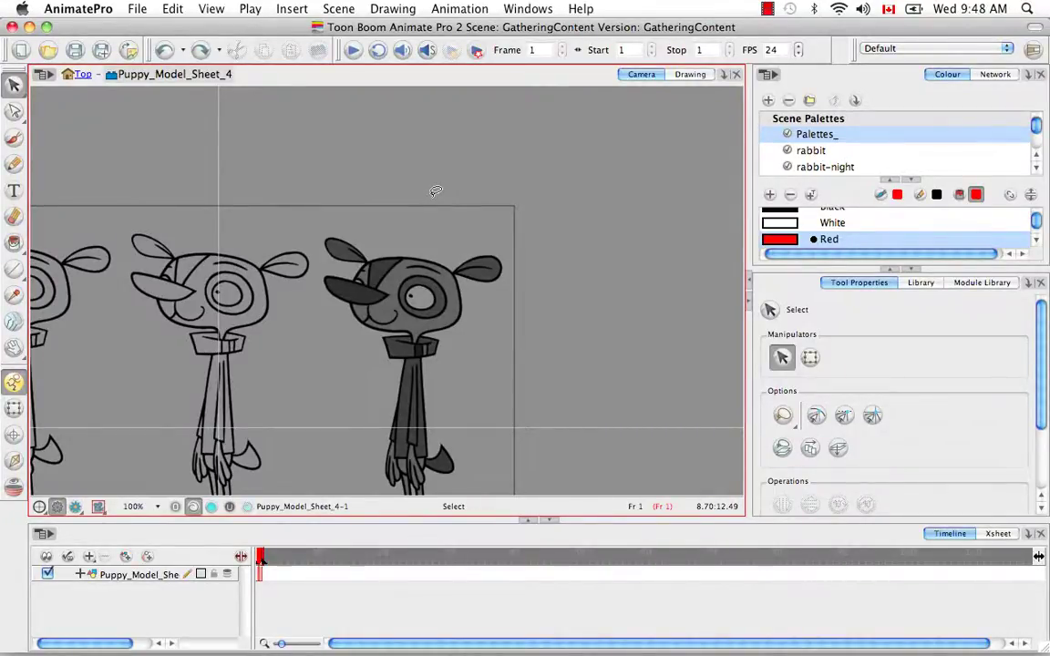
pyautogui.hotkey('shift', 'f')
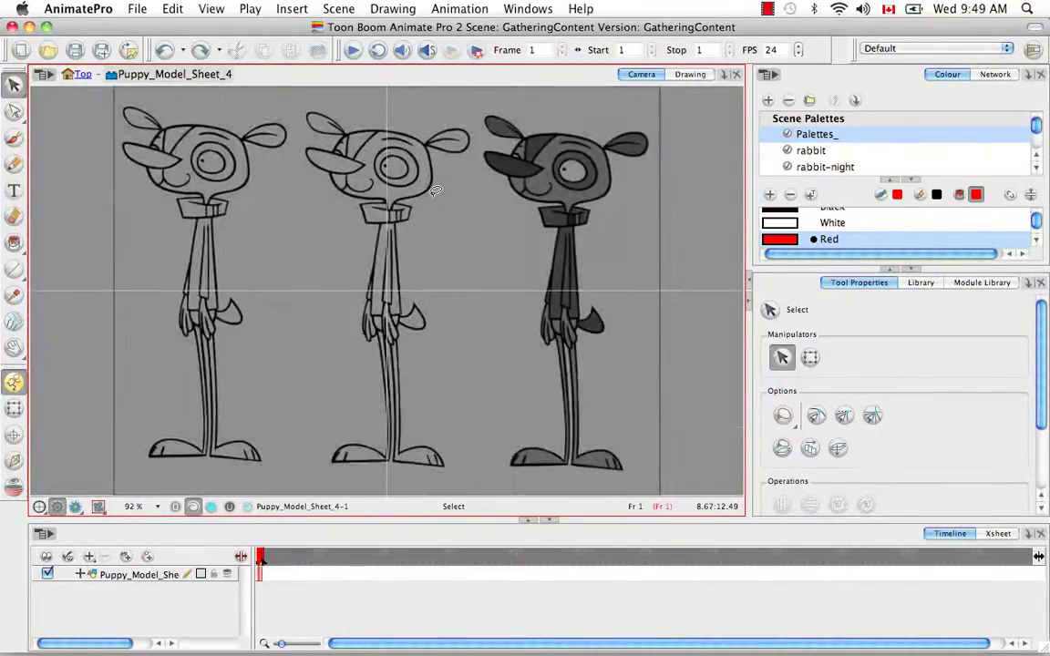
# Leave the Puppy_Model_Sheet_4 symbol via the Top breadcrumb in the Camera view
pyautogui.click(80, 75)
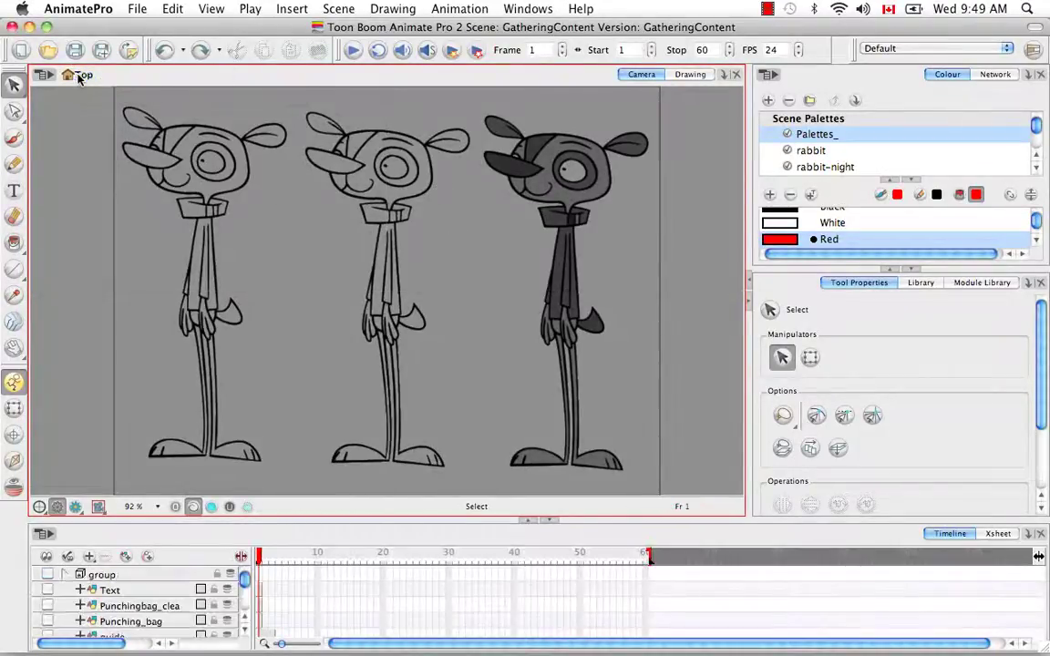